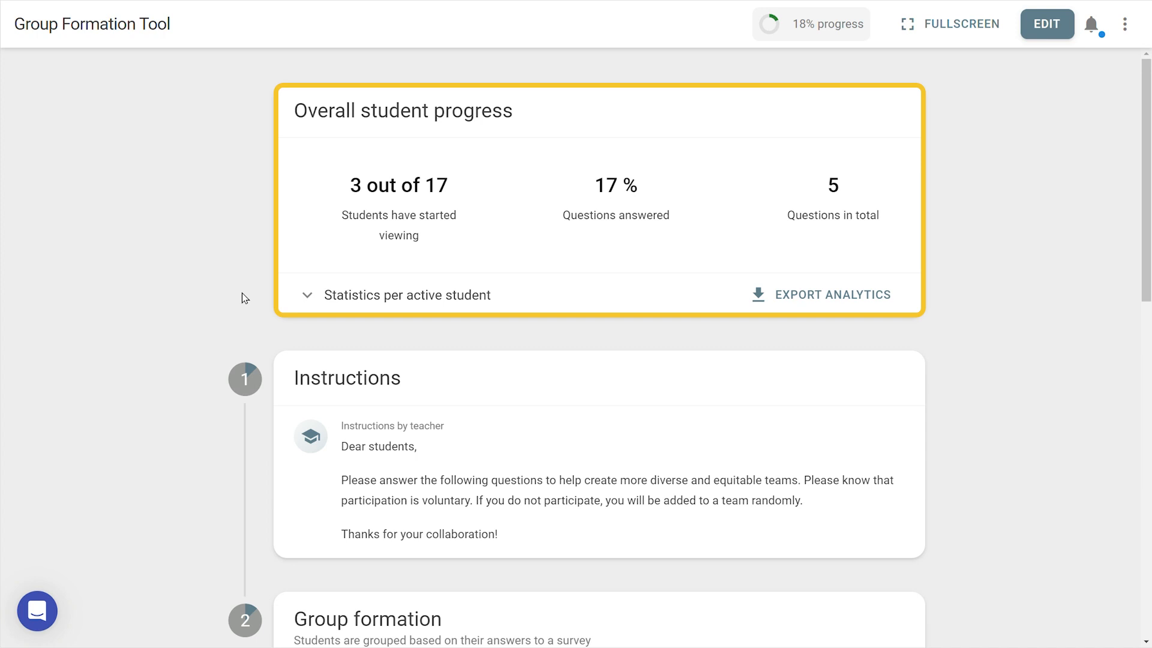
# Review the progress statistics of every active student, including the second page of the student list, and collapse the list.
pyautogui.click(308, 297)
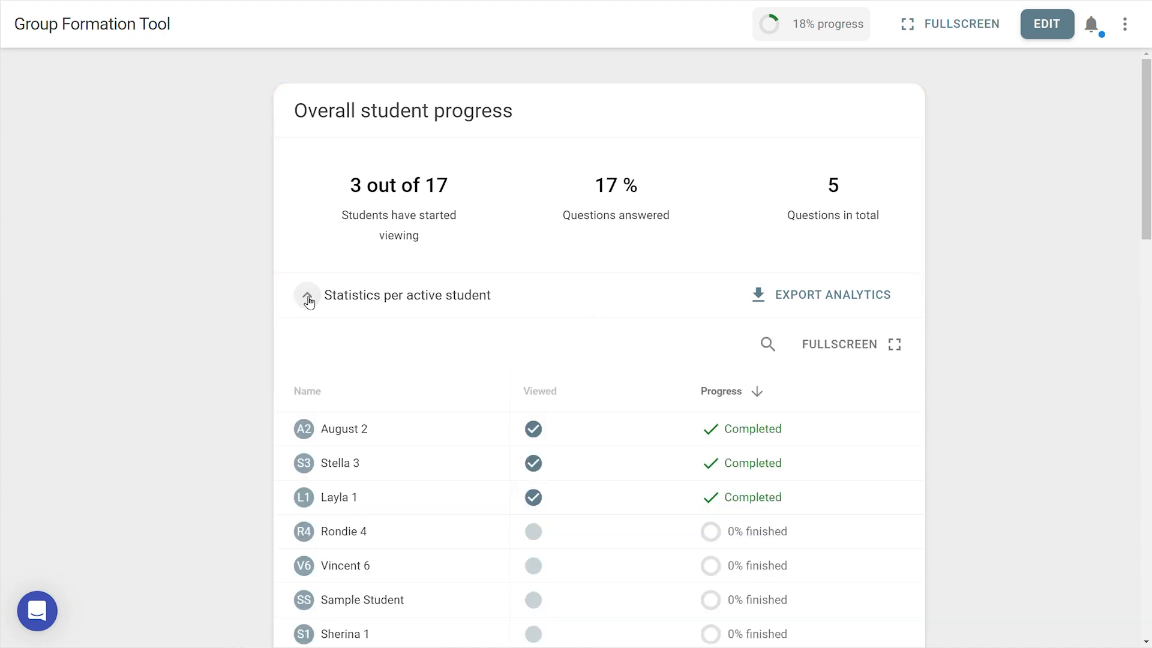
pyautogui.scroll(-2, 248, 296)
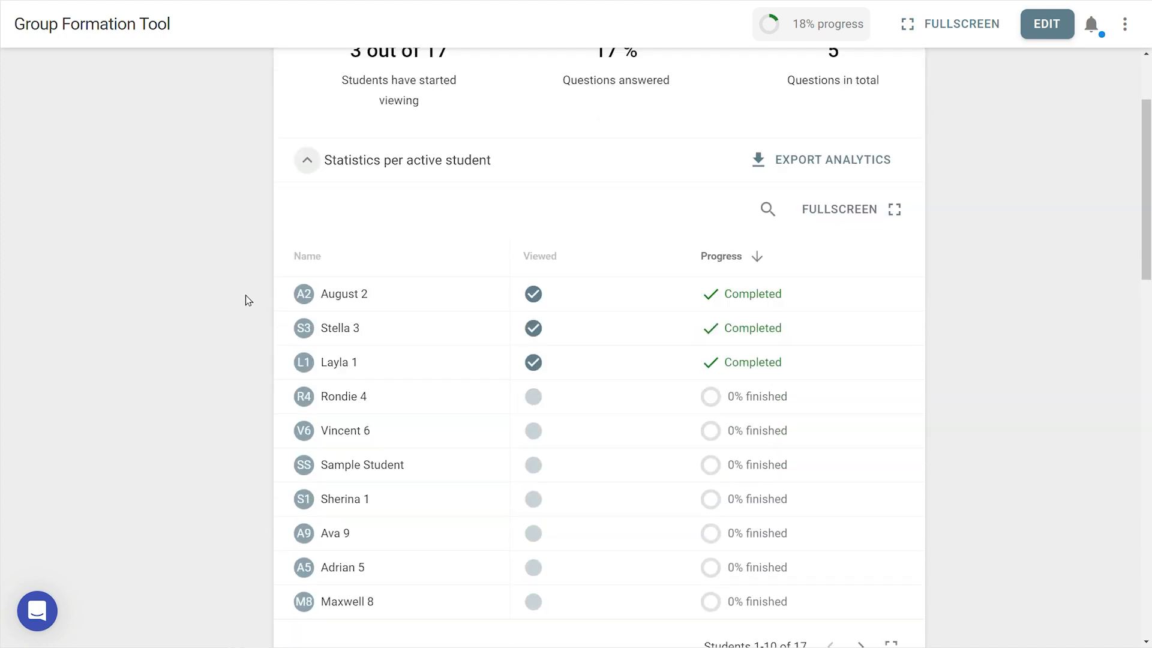
pyautogui.scroll(-1, 246, 296)
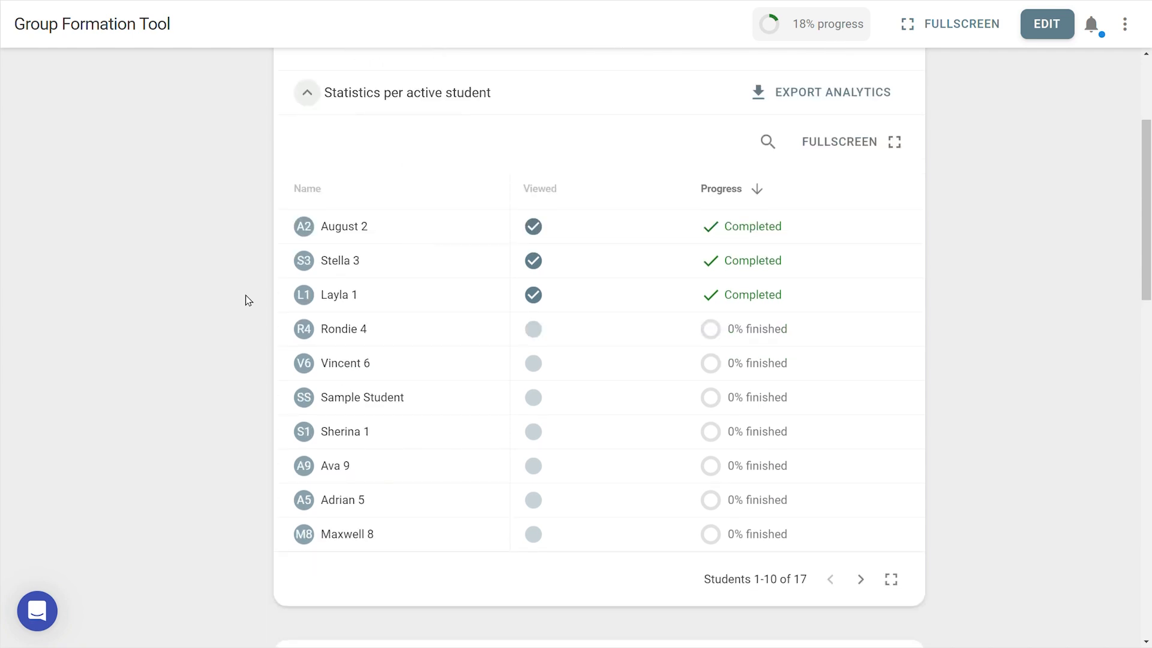
pyautogui.click(866, 582)
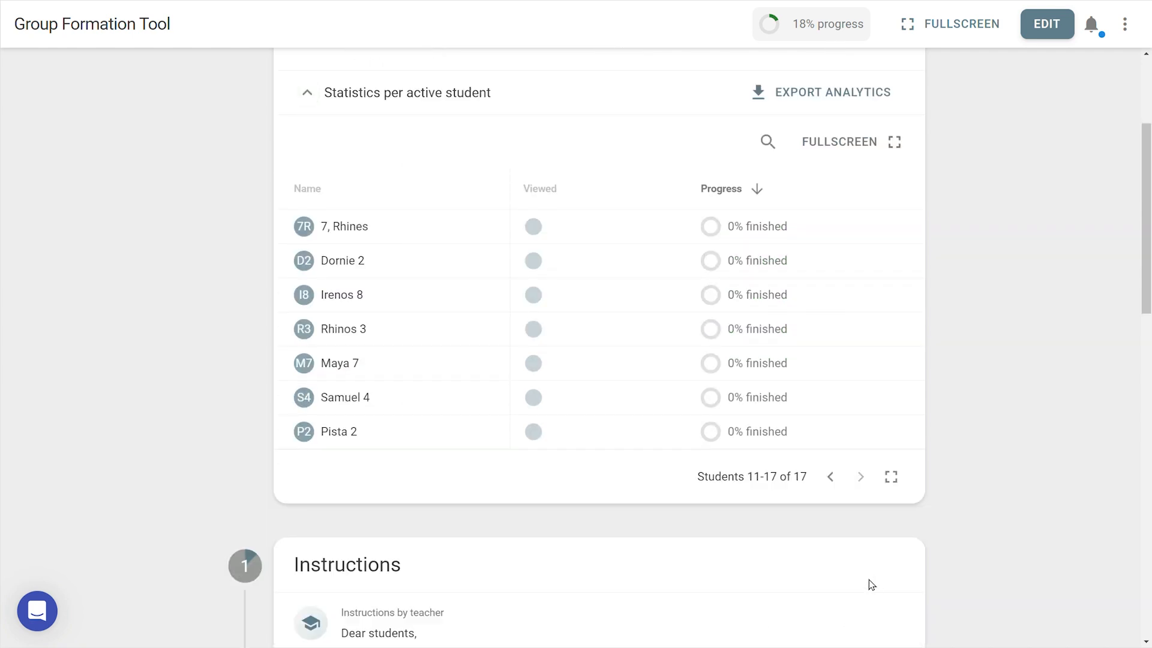
pyautogui.scroll(2, 654, 303)
pyautogui.click(452, 241)
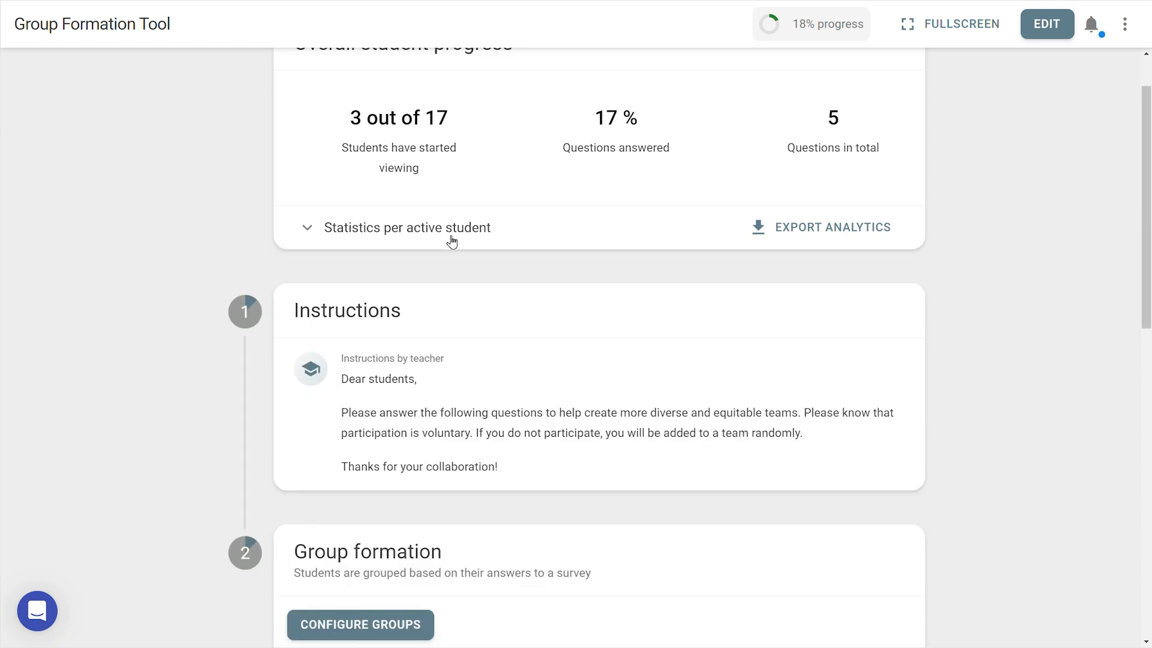
# Open the group configuration and automatically form the student groups from the survey responses.
pyautogui.moveTo(1147, 246); pyautogui.dragTo(1147, 435)
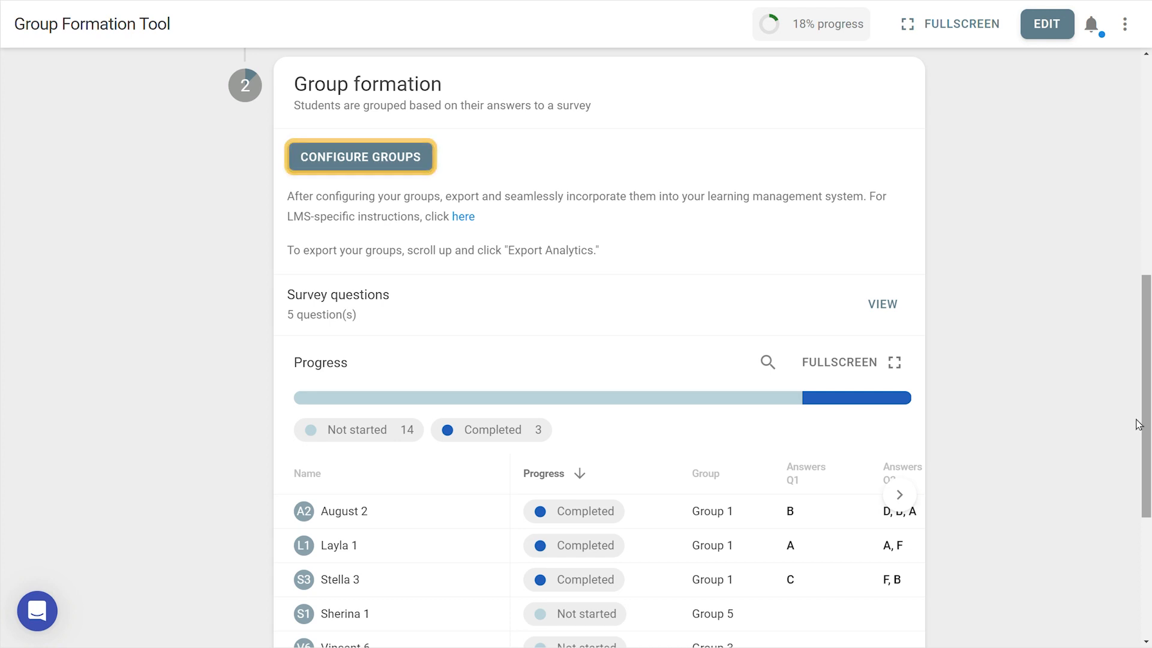
pyautogui.click(355, 162)
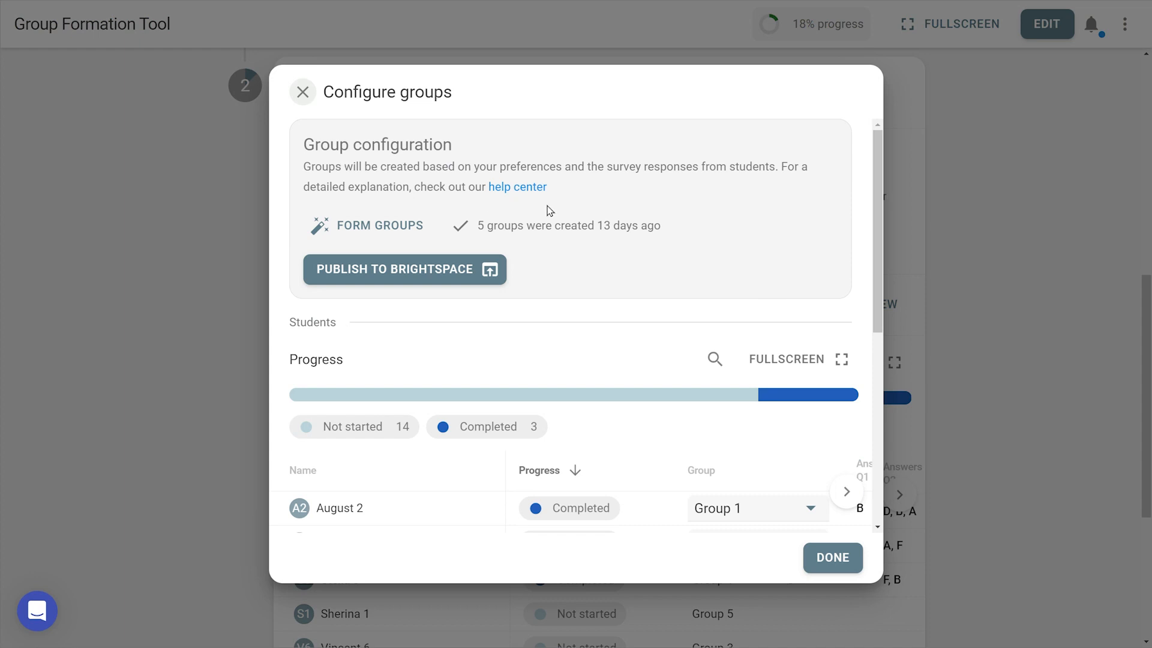
pyautogui.click(339, 231)
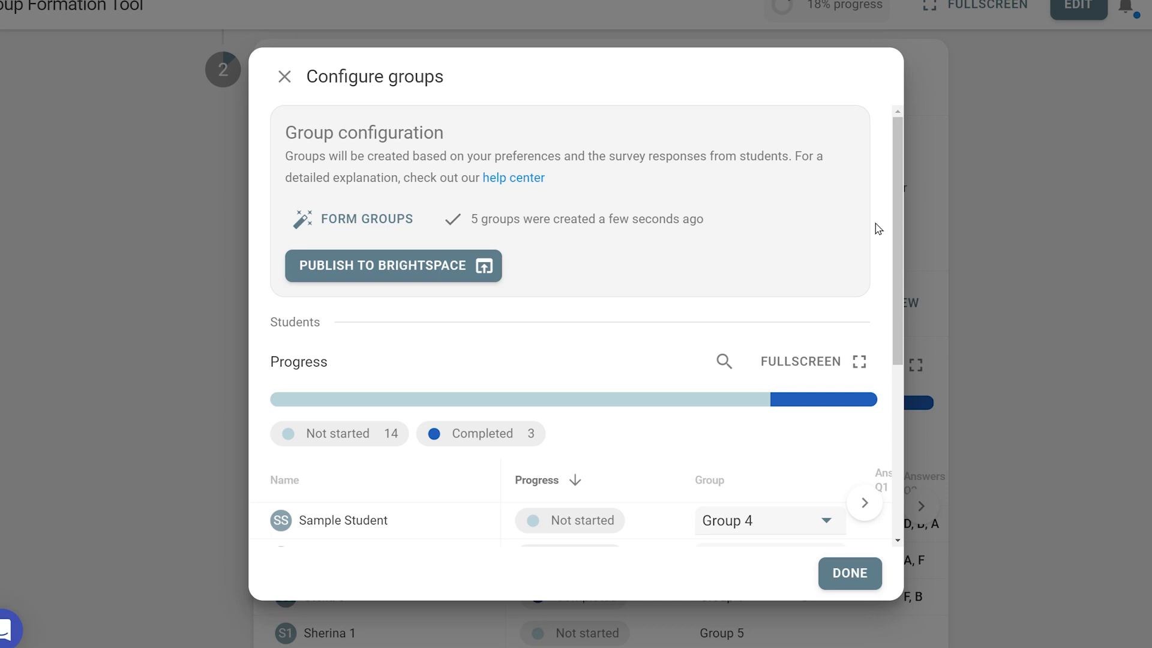
# Assign the first student without a group in the configuration list to Group 2.
pyautogui.scroll(-10, 884, 431)
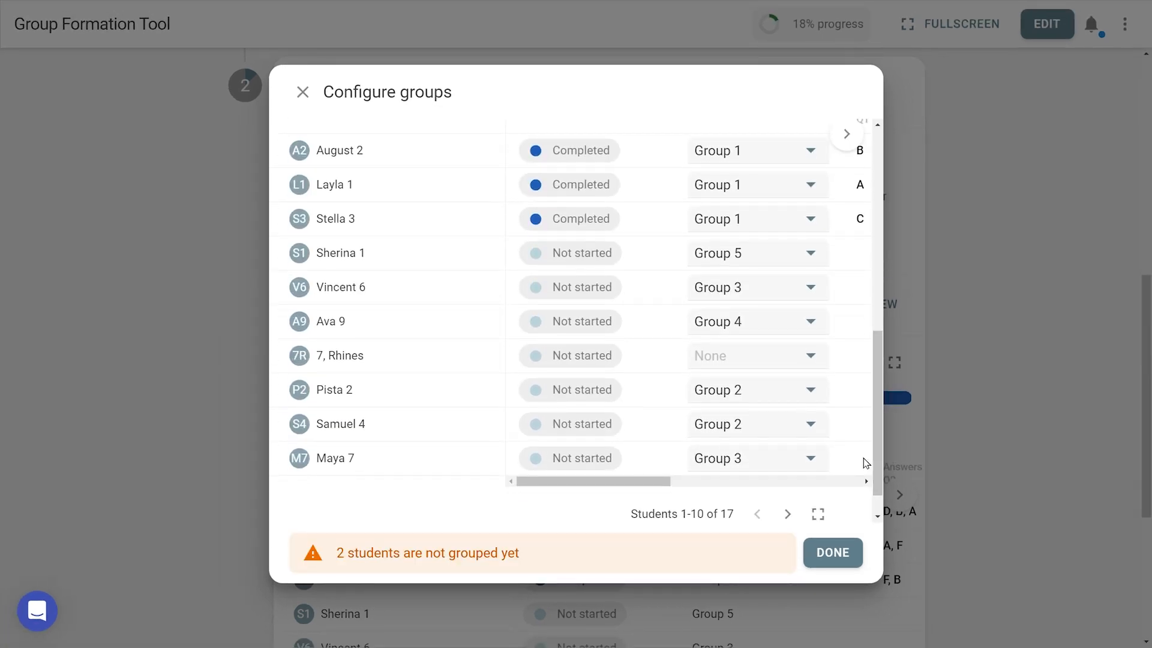
pyautogui.click(799, 359)
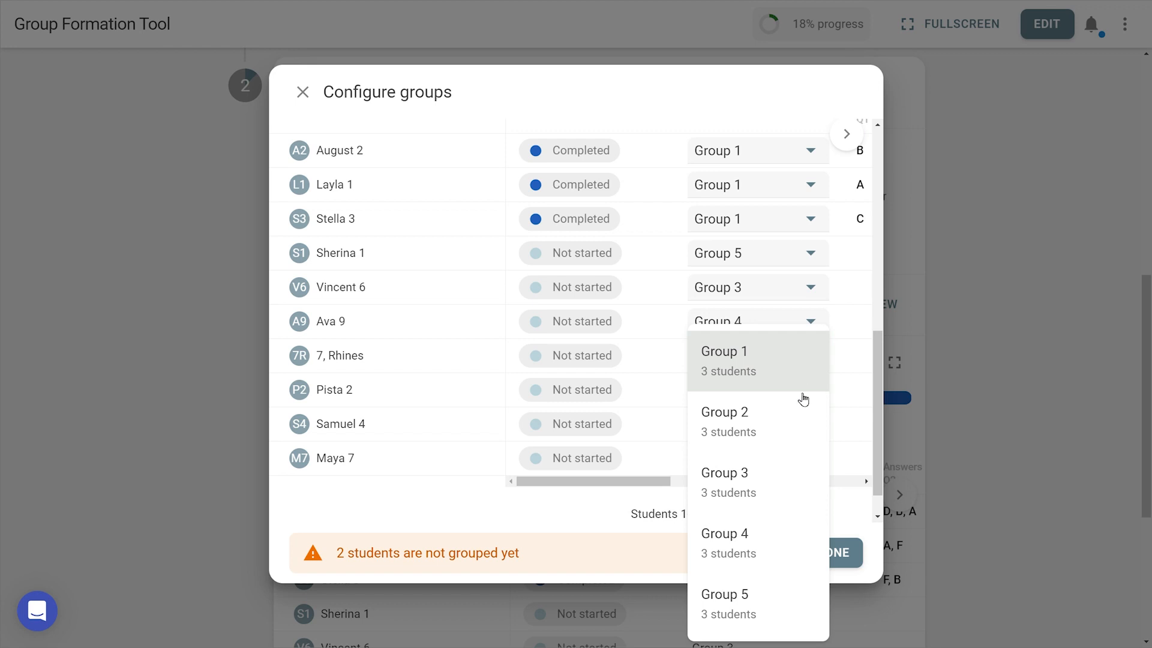
pyautogui.click(801, 425)
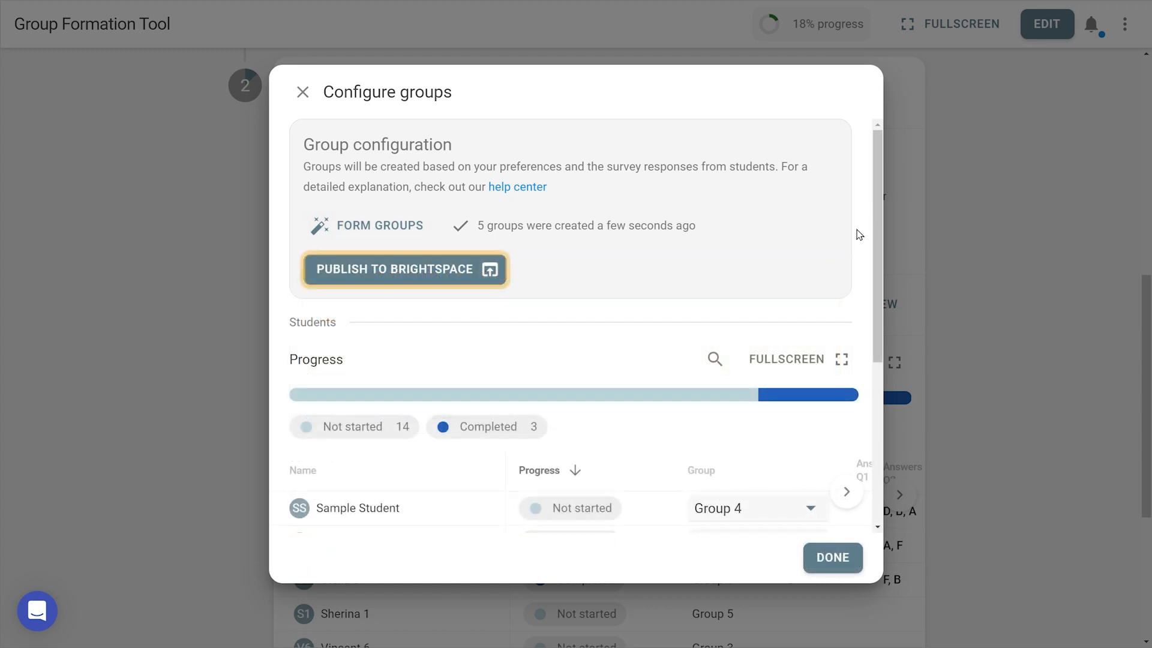
# Publish the configured groups to Brightspace and export the activity's analytics.
pyautogui.click(441, 269)
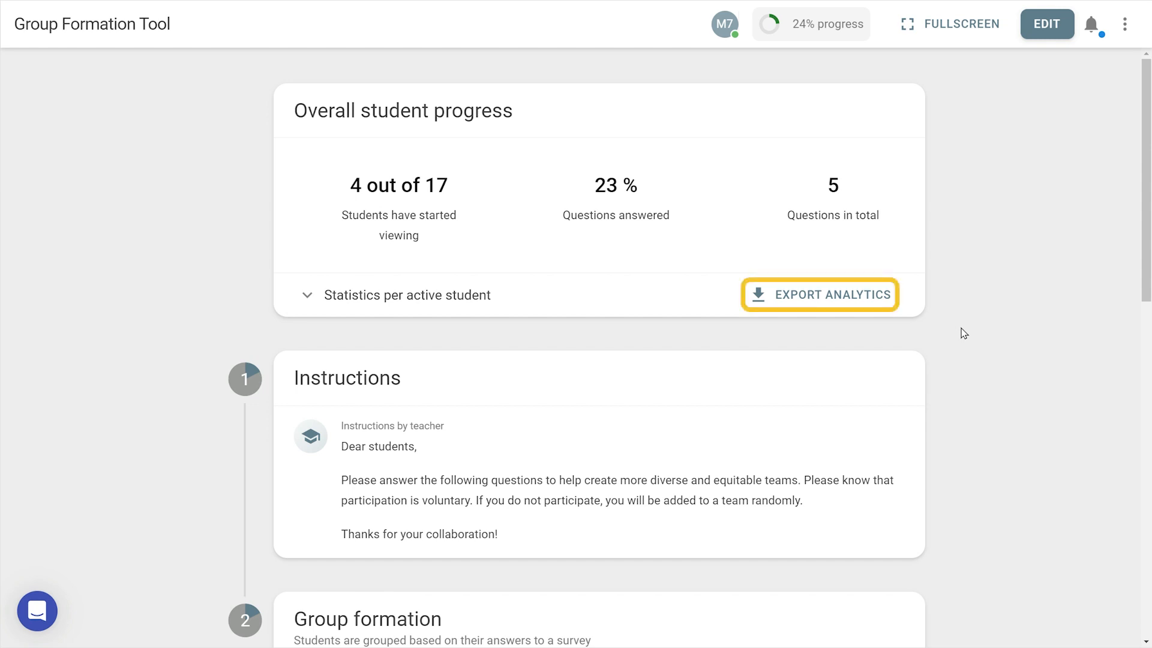
pyautogui.click(892, 308)
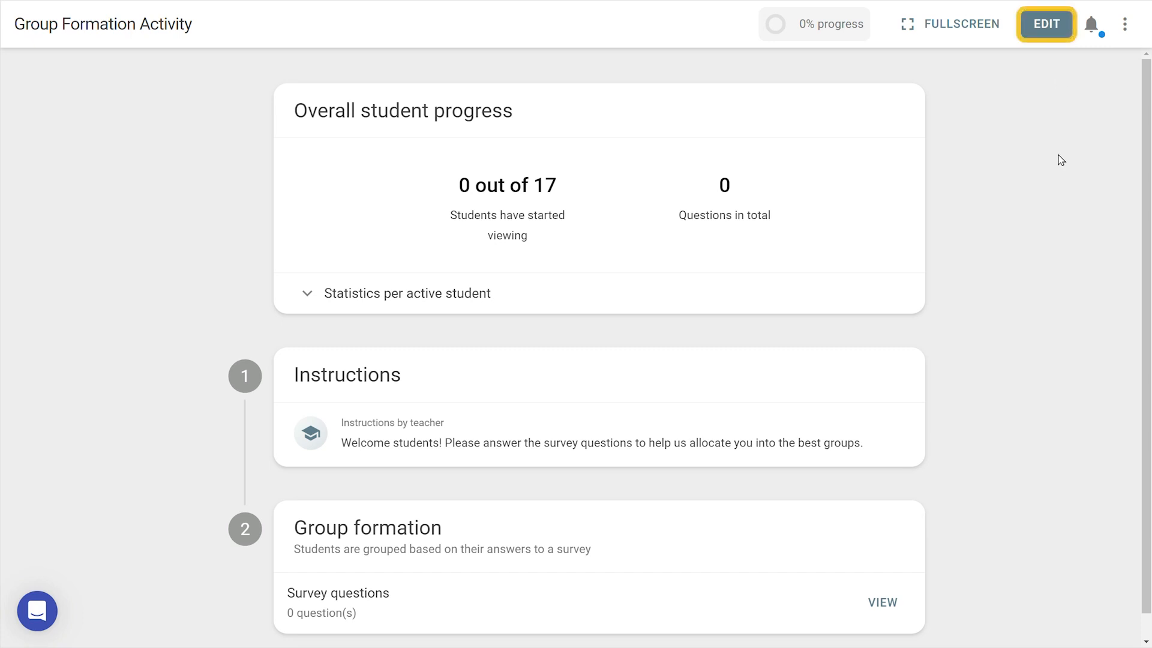
# Start editing the Group Formation Activity and open its survey questions.
pyautogui.click(1048, 27)
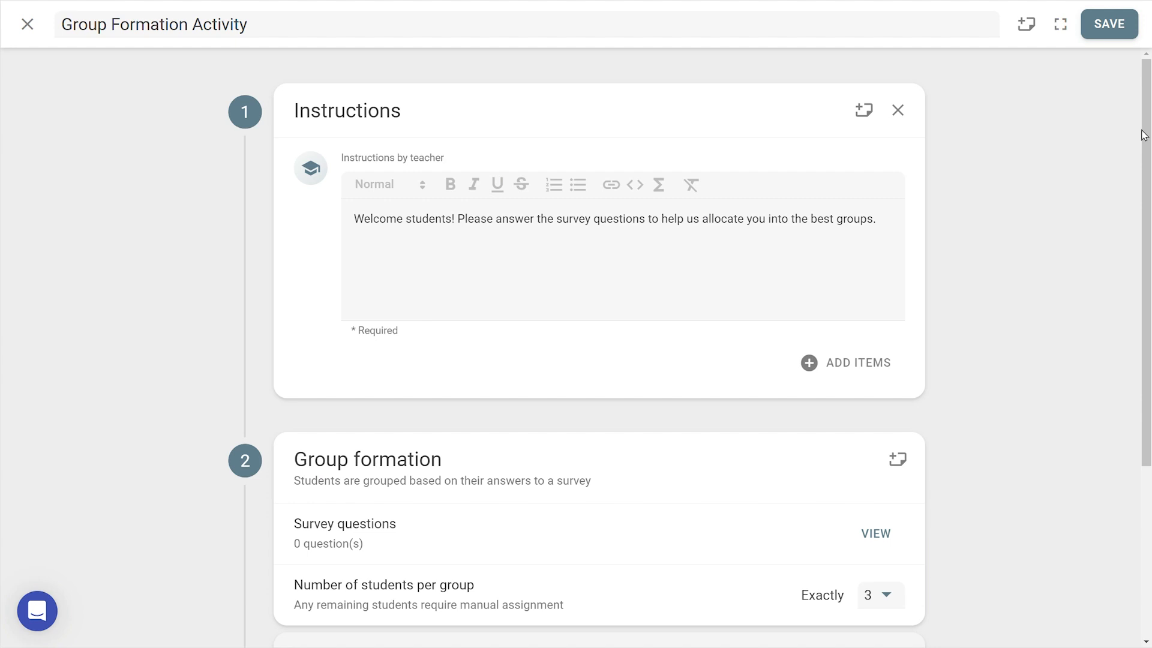
pyautogui.moveTo(1144, 135); pyautogui.dragTo(1143, 270)
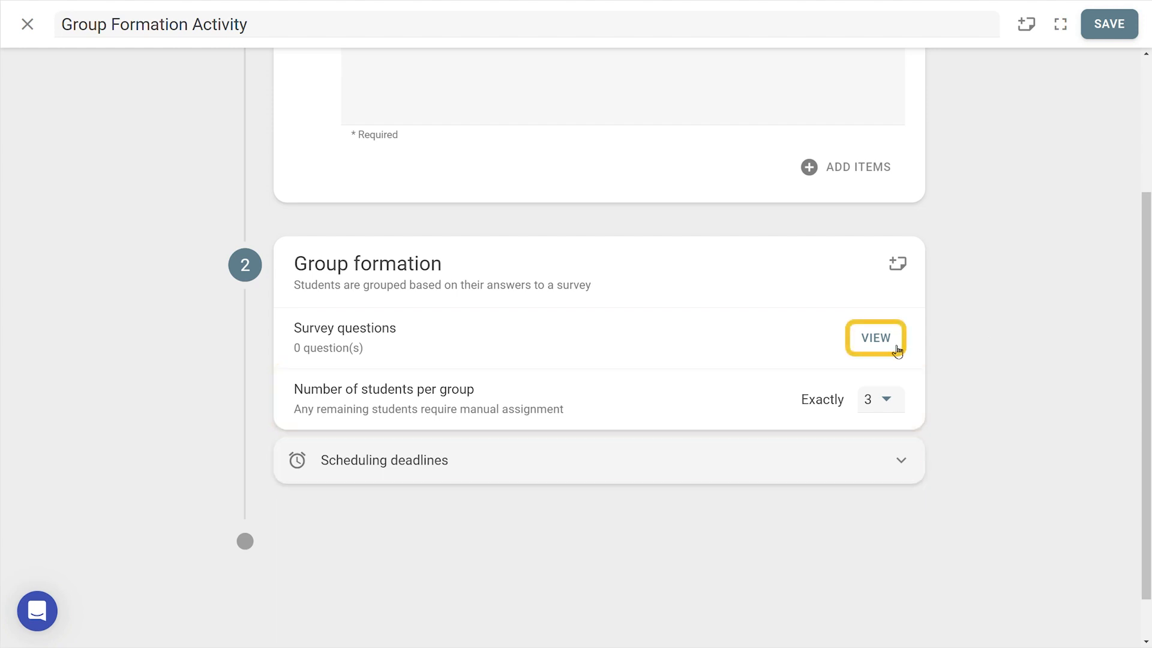
pyautogui.click(877, 348)
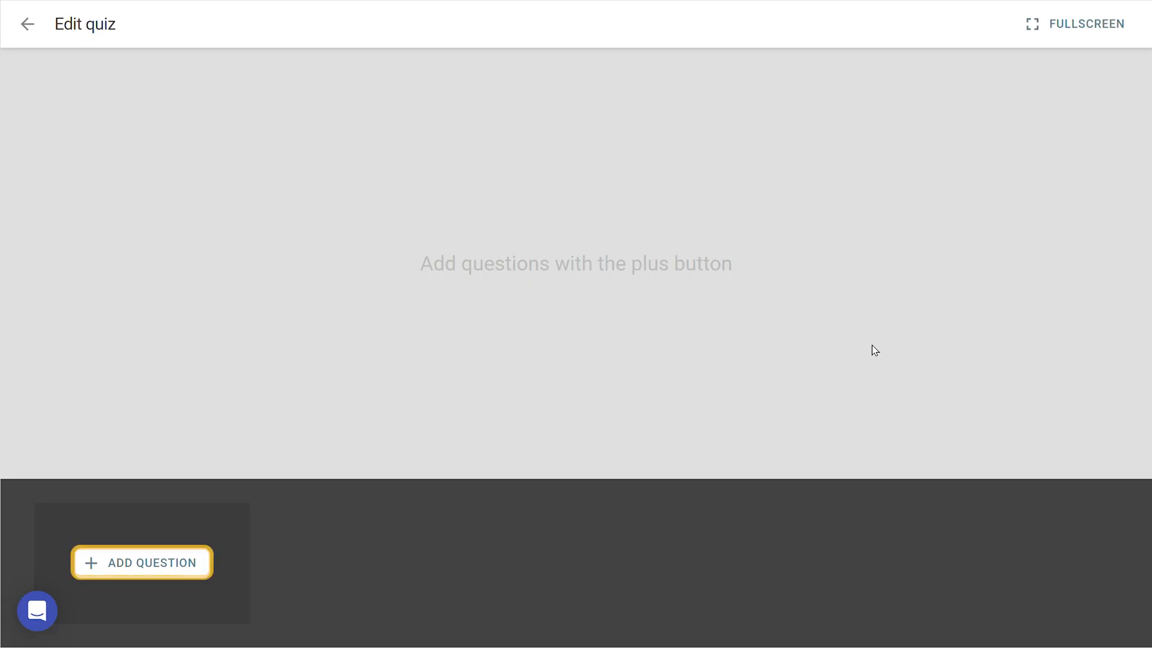
# Add the multiple choice question "Which day of the week is best for you to meet for group work?" and allow multiple answers.
pyautogui.click(179, 566)
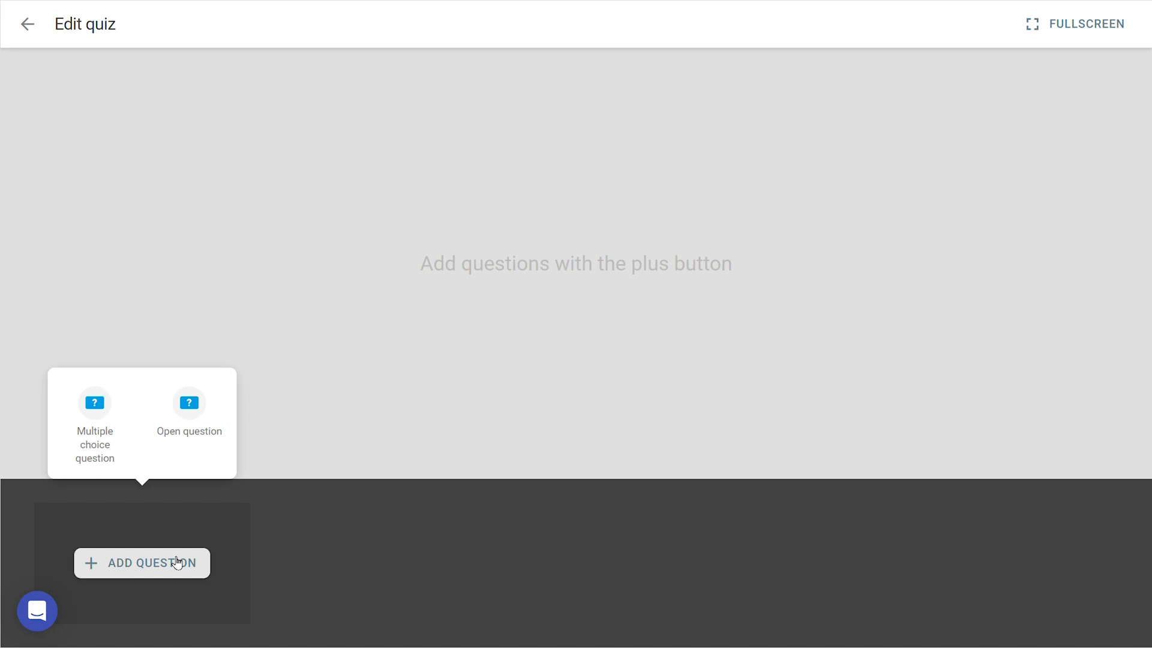
pyautogui.click(117, 449)
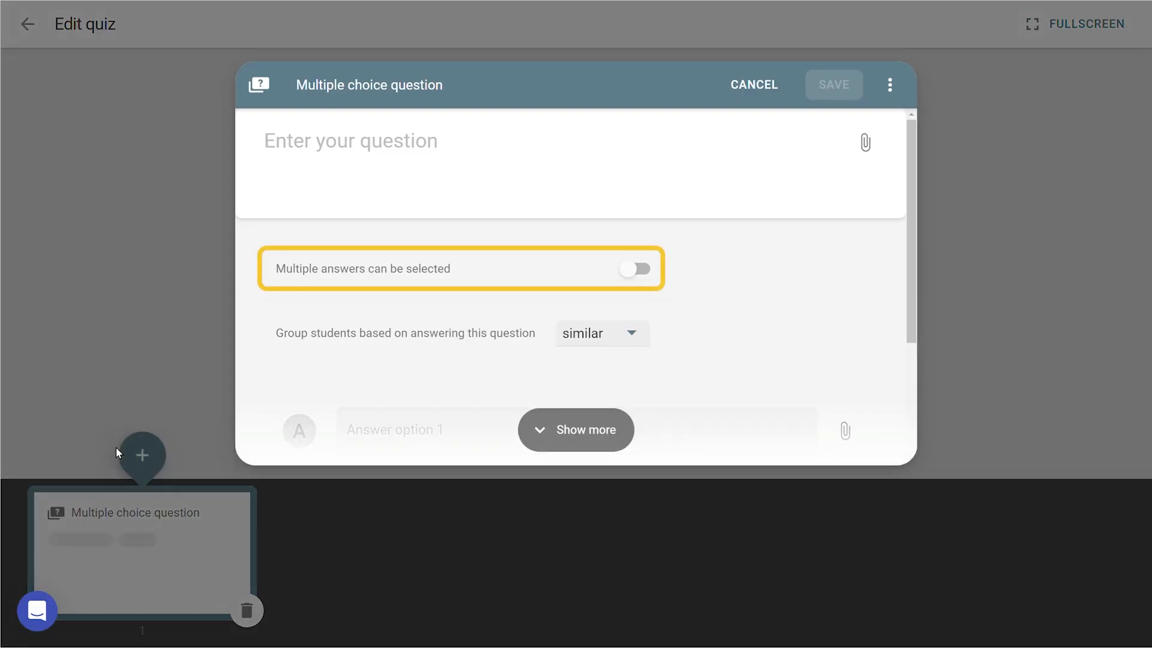
pyautogui.write('Which day o')
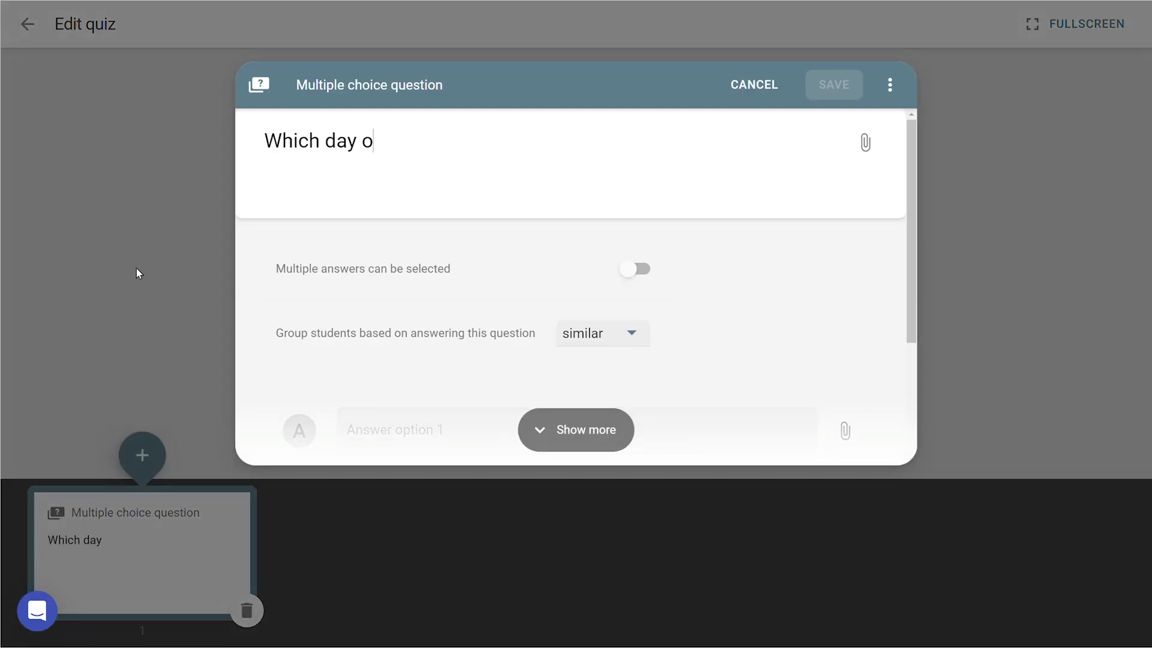
pyautogui.write('f the week is best for you to me')
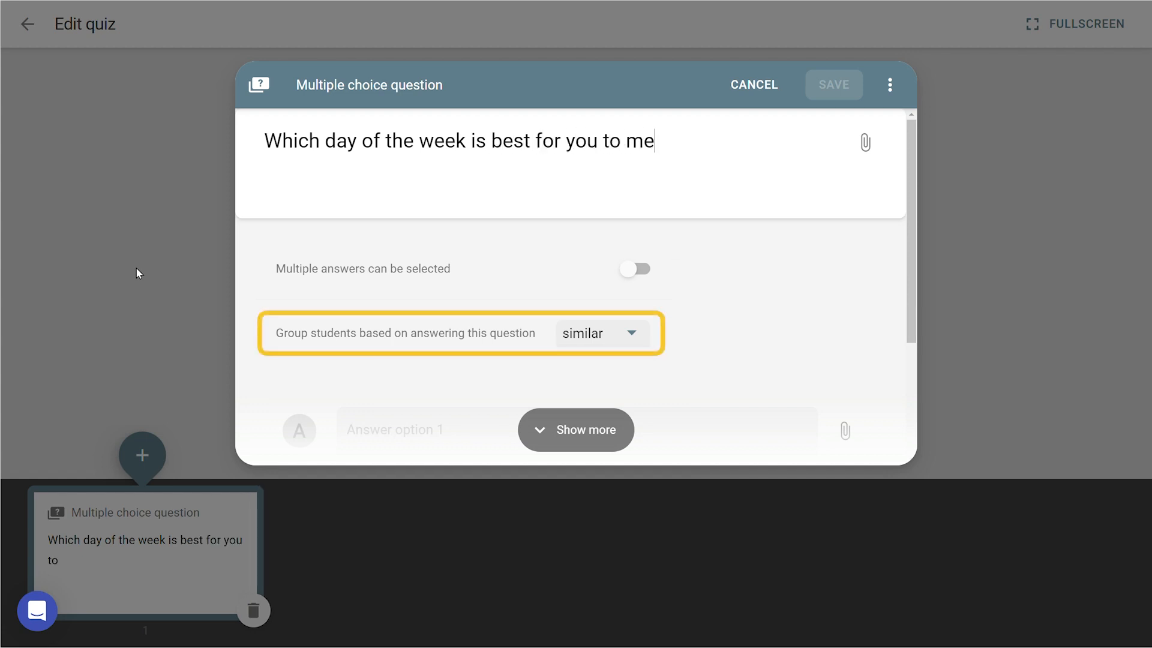
pyautogui.write('et for group work?')
pyautogui.click(644, 274)
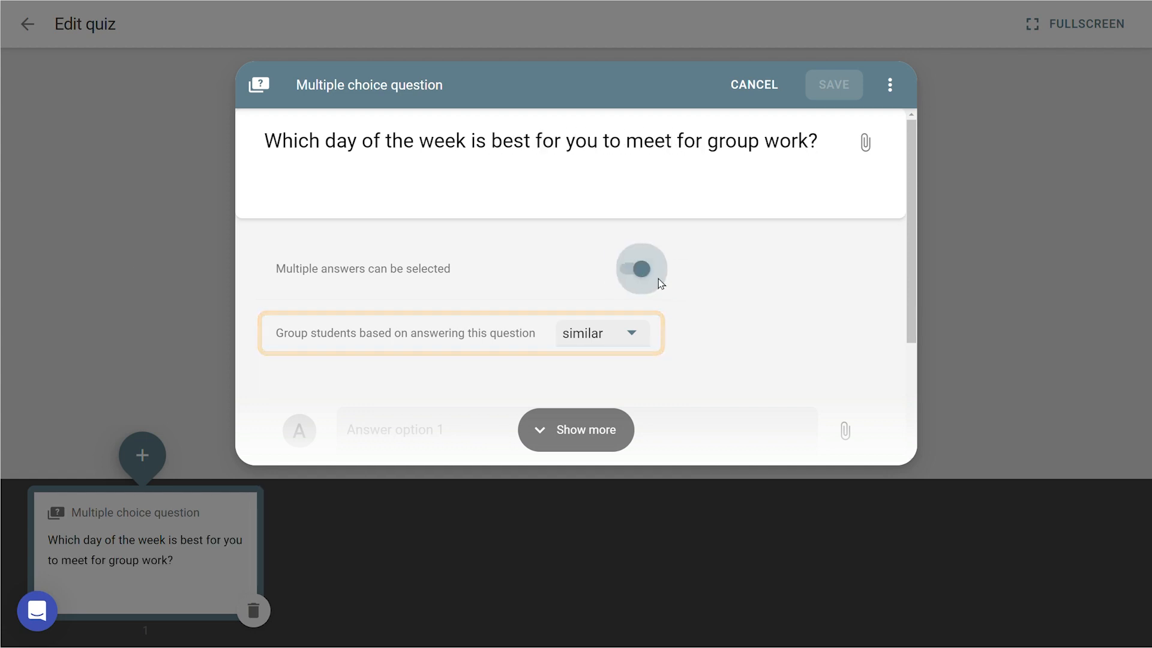
# Fill in the first two answer options of the question with Monday and Tuesday.
pyautogui.scroll(-2, 678, 297)
pyautogui.click(687, 308)
pyautogui.write('Monday')
pyautogui.press('Tab')
pyautogui.press('Tab')
pyautogui.write('Tuesday')
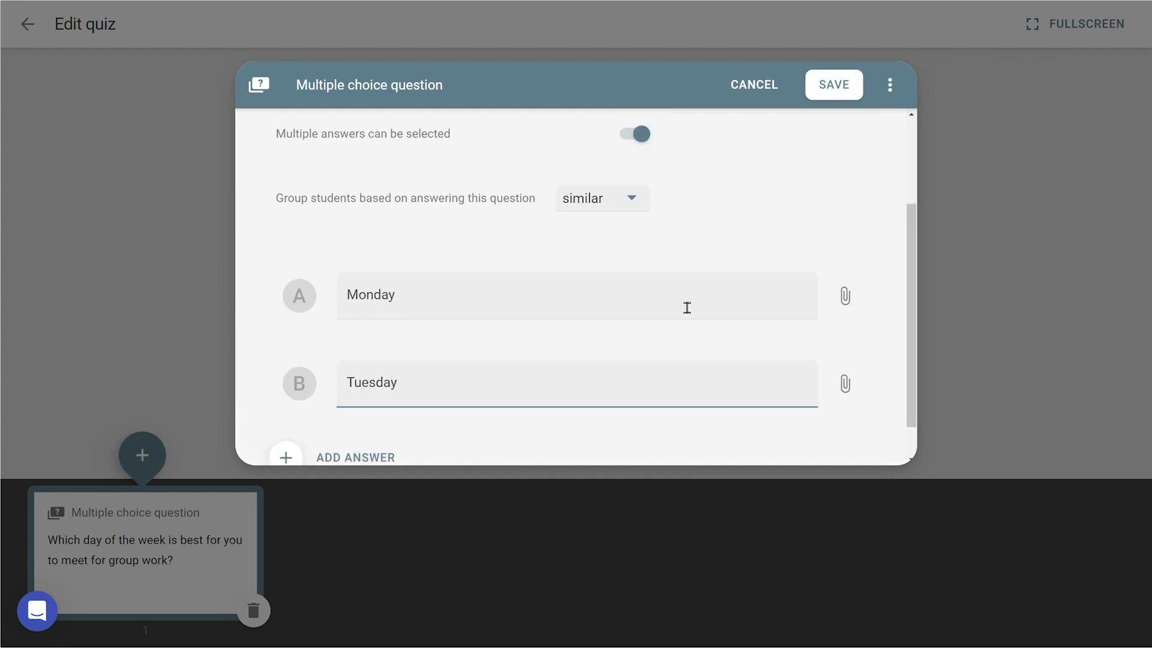
# Add three more answer options, Wednesday, Thursday and Friday, and save the multiple choice question.
pyautogui.scroll(-1, 676, 306)
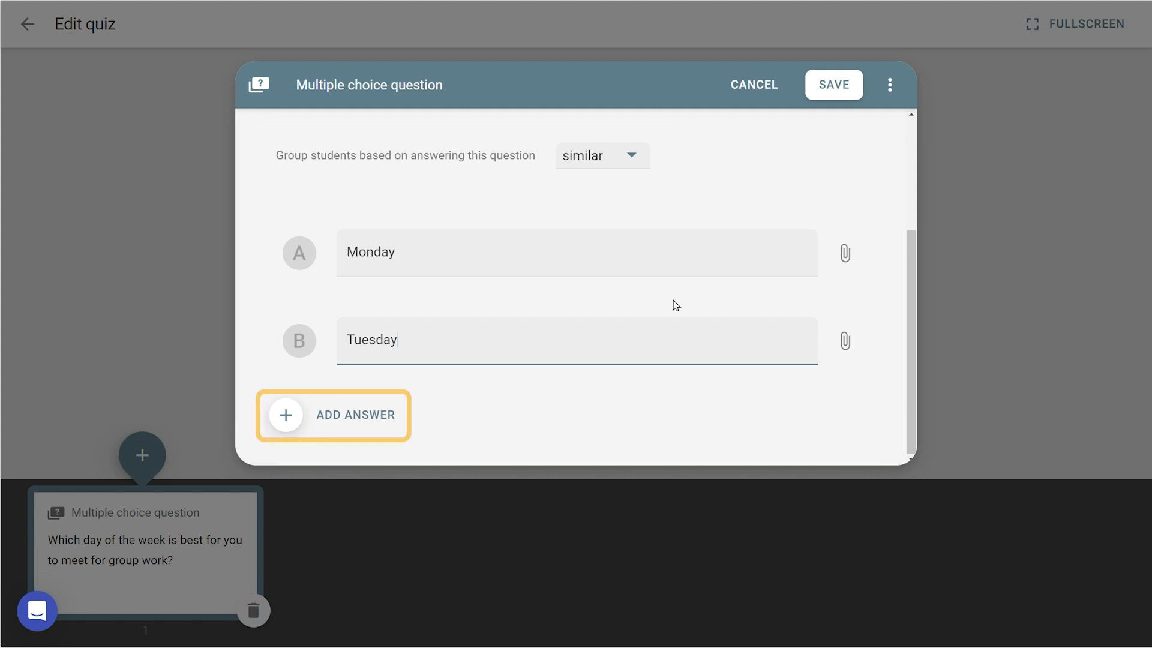
pyautogui.click(361, 416)
pyautogui.click(482, 433)
pyautogui.write('Wednesday')
pyautogui.press('Return')
pyautogui.write('Thursday')
pyautogui.press('Return')
pyautogui.write('Friday')
pyautogui.press('Tab')
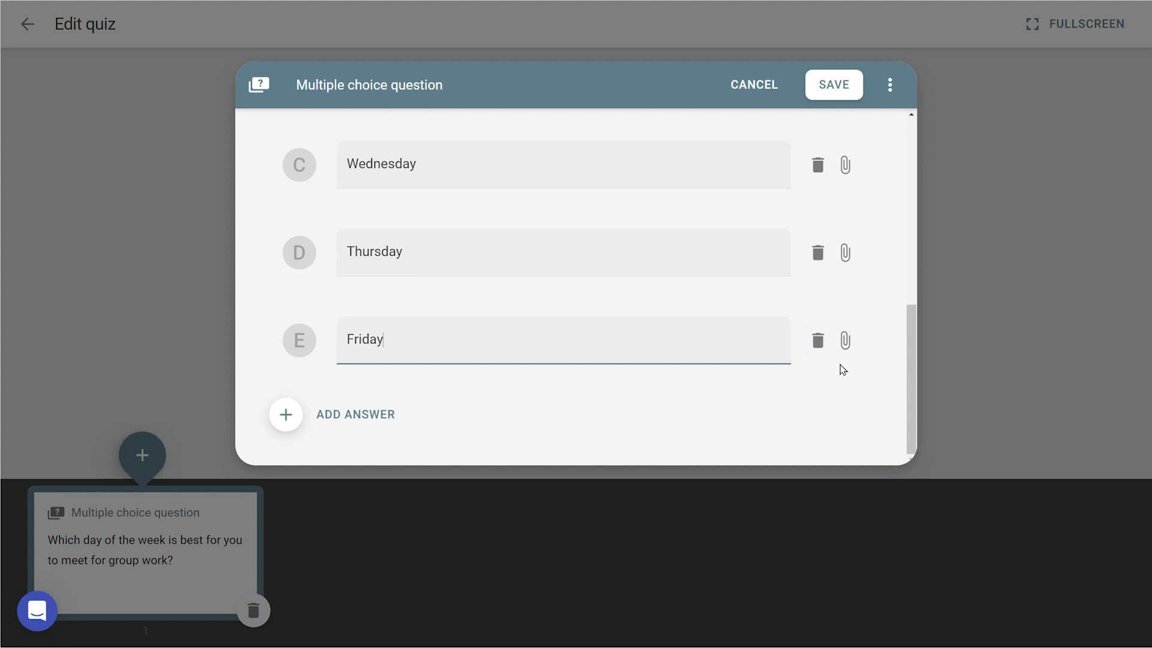
pyautogui.press('Tab')
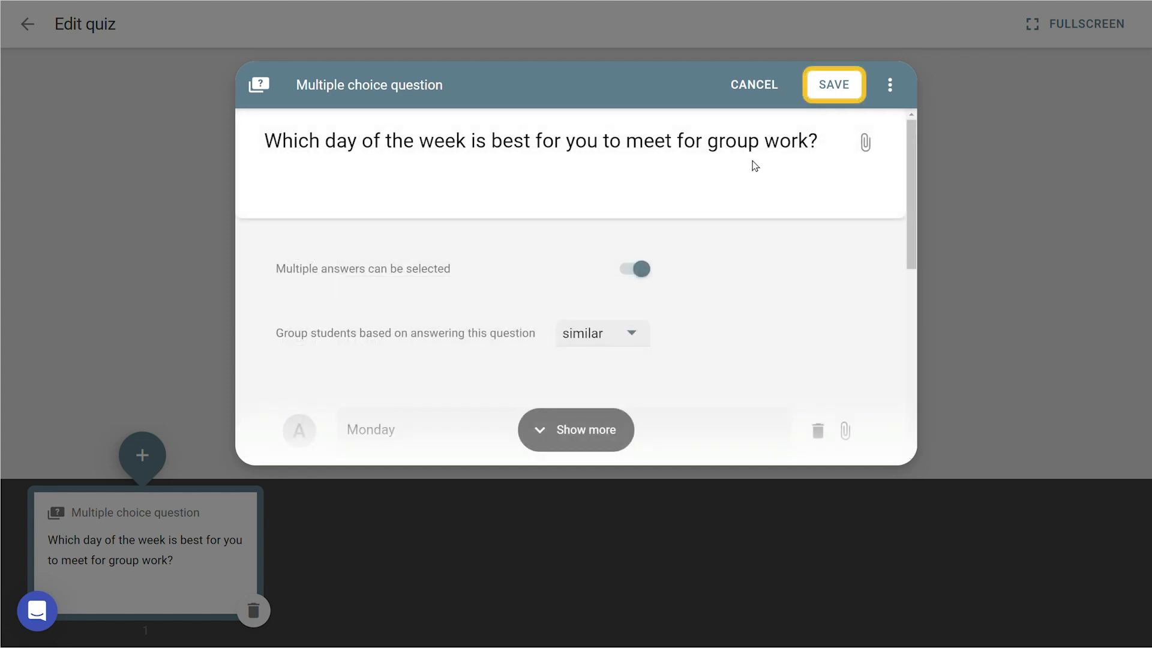
pyautogui.click(833, 85)
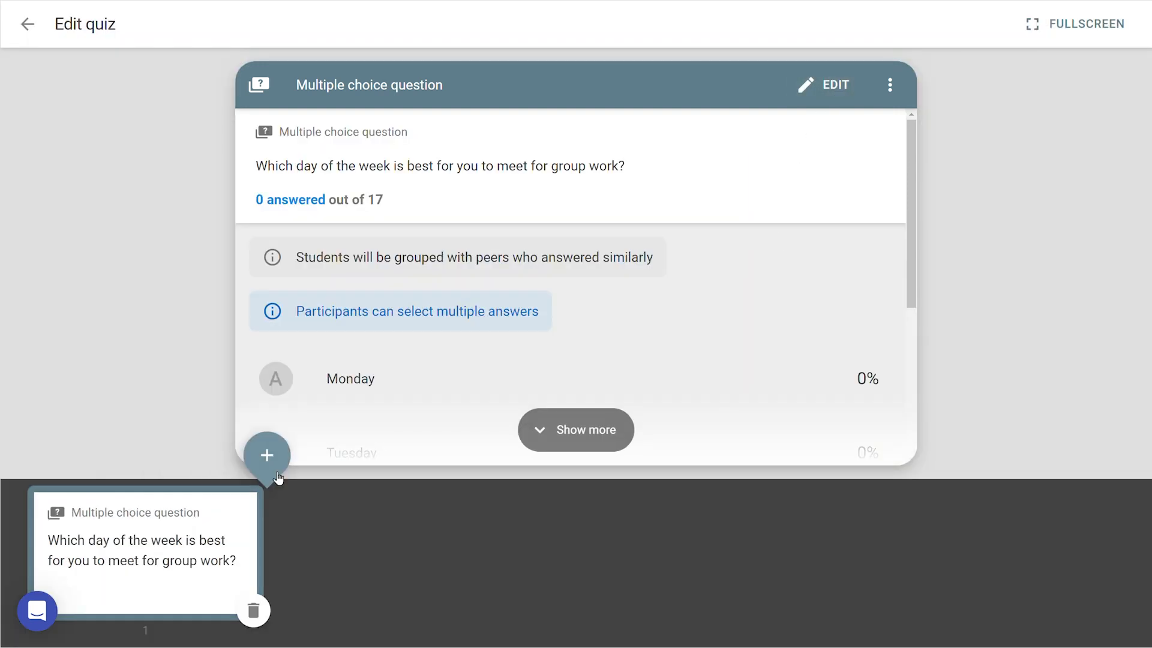
# Add and save the open question "Are there any other factors you would like to be taken into consideration when you are sorted into groups?".
pyautogui.click(270, 468)
pyautogui.click(310, 434)
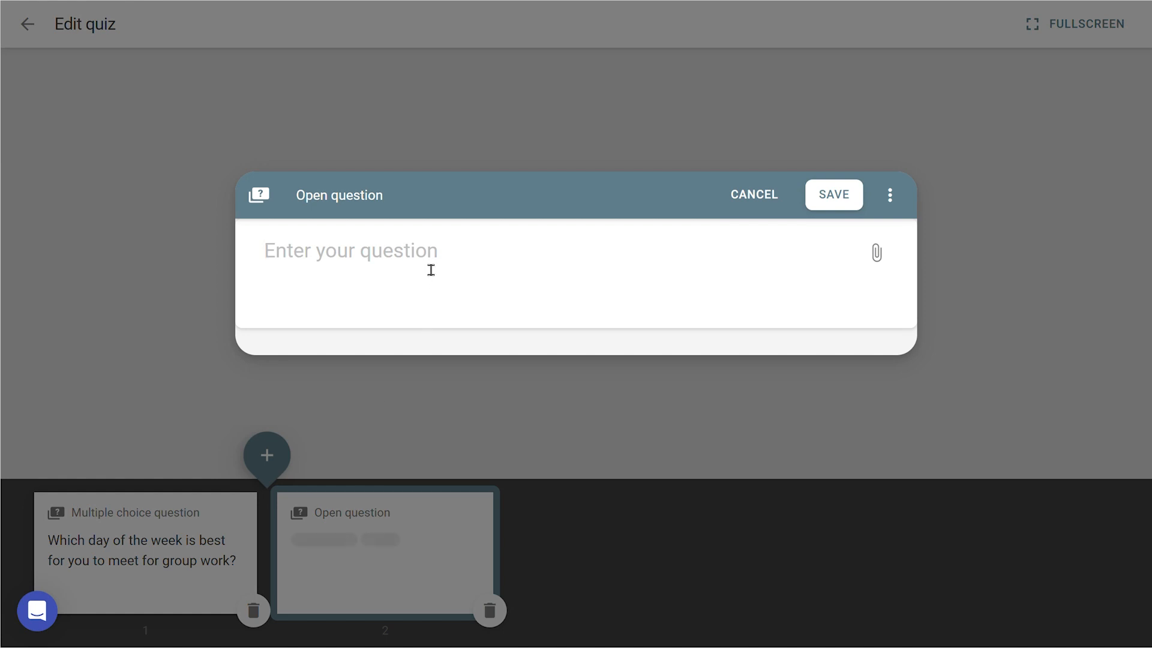
pyautogui.write('Are there any other ')
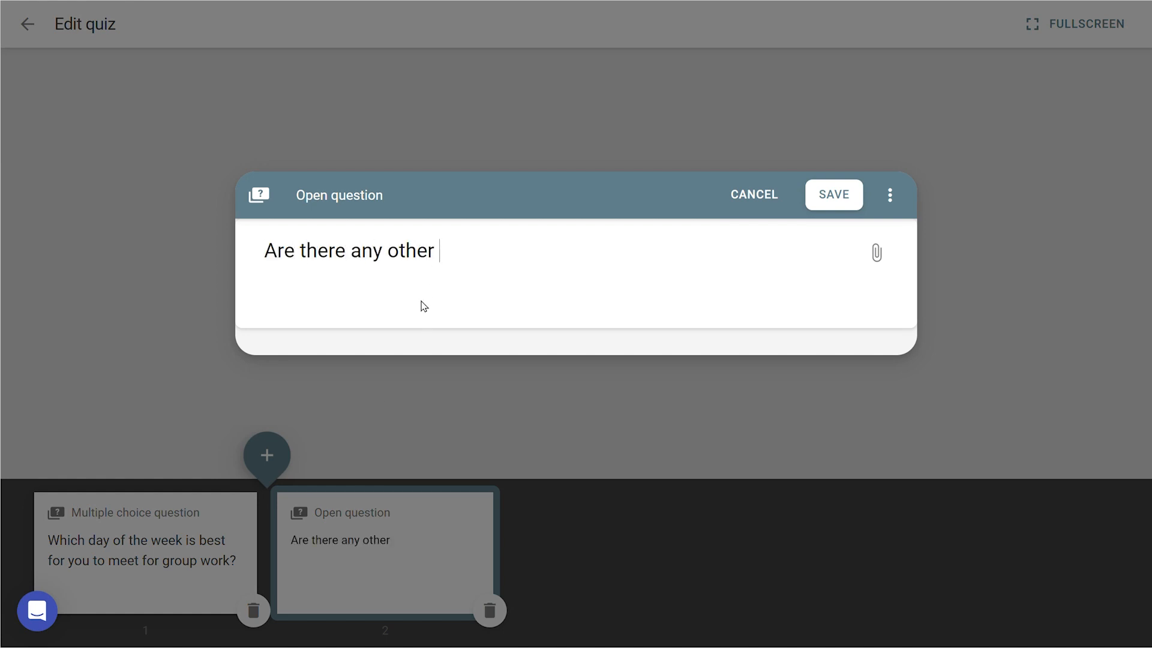
pyautogui.write('factors ')
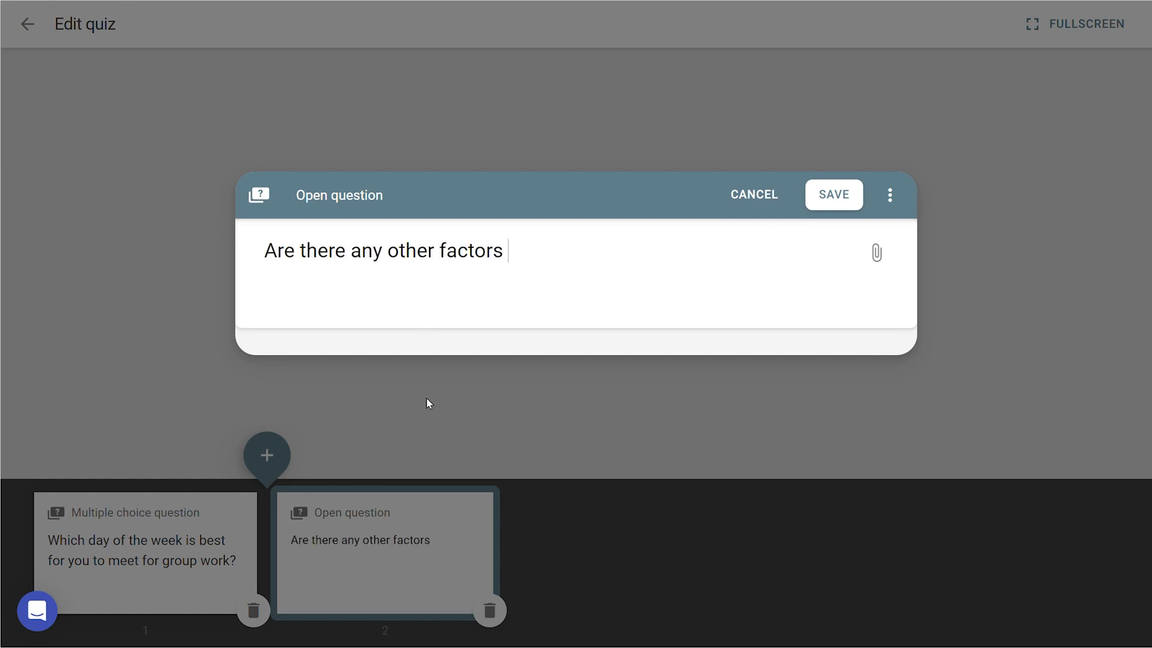
pyautogui.write('you would lik')
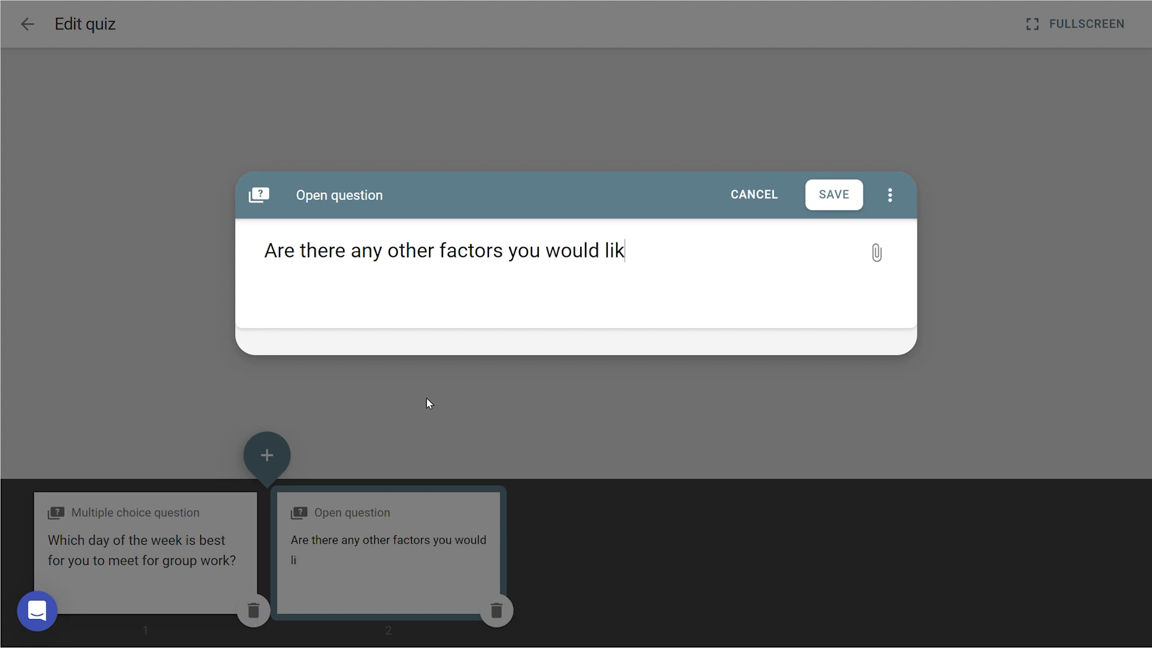
pyautogui.write('e to be taken into consideration when you ')
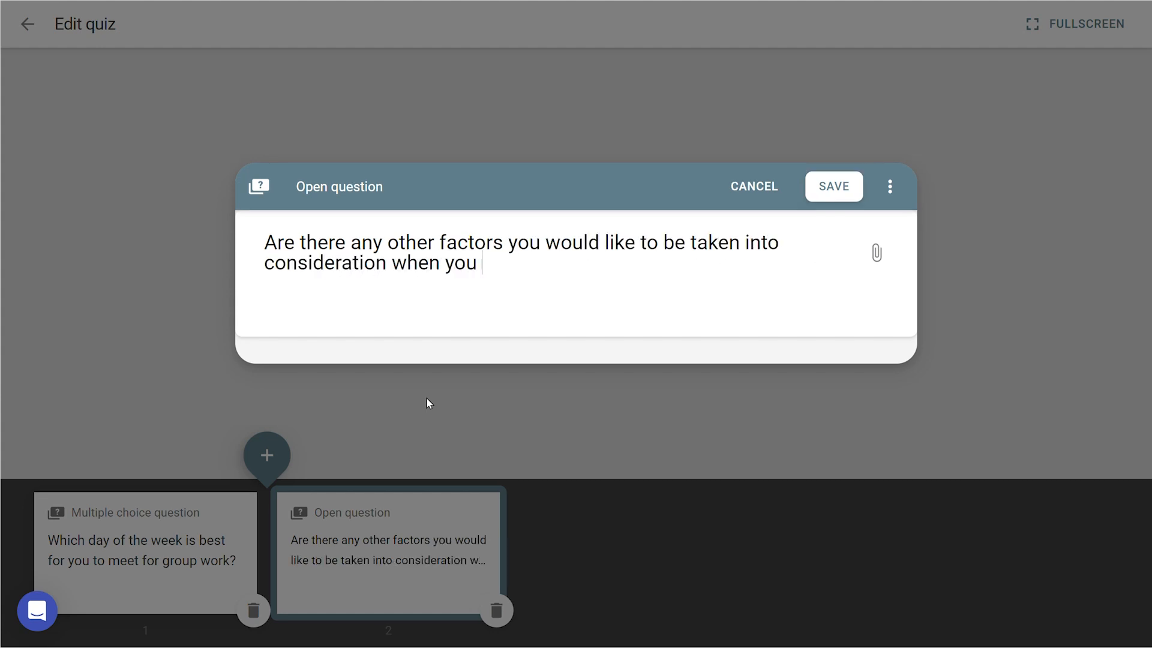
pyautogui.write('are sorted into groups?')
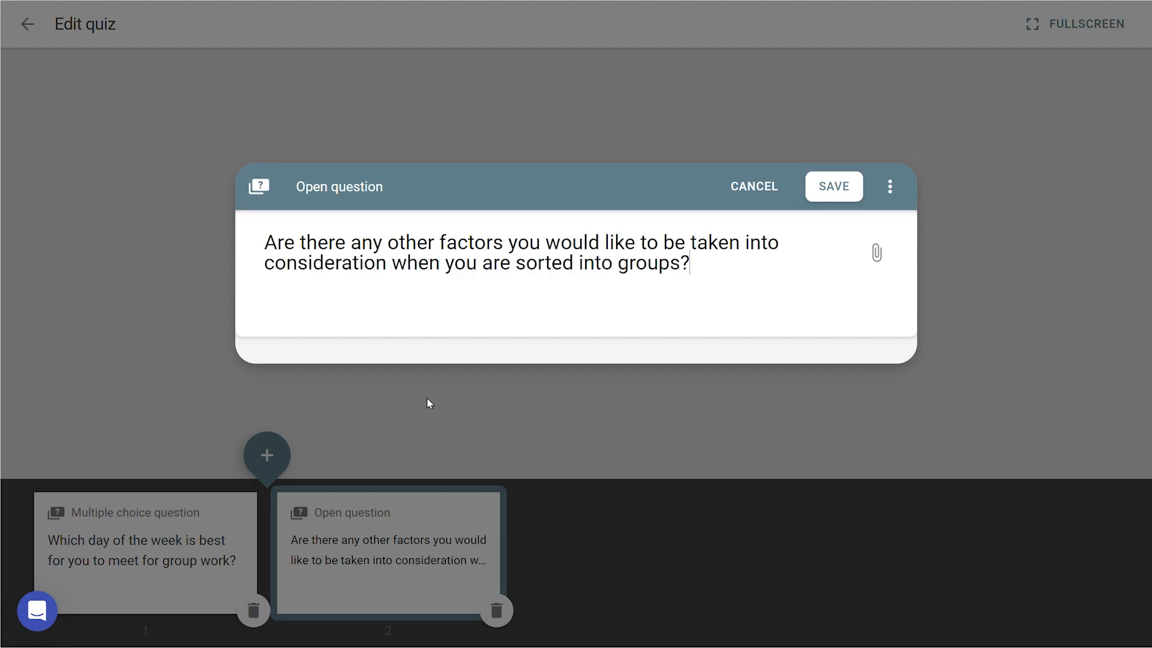
pyautogui.click(838, 189)
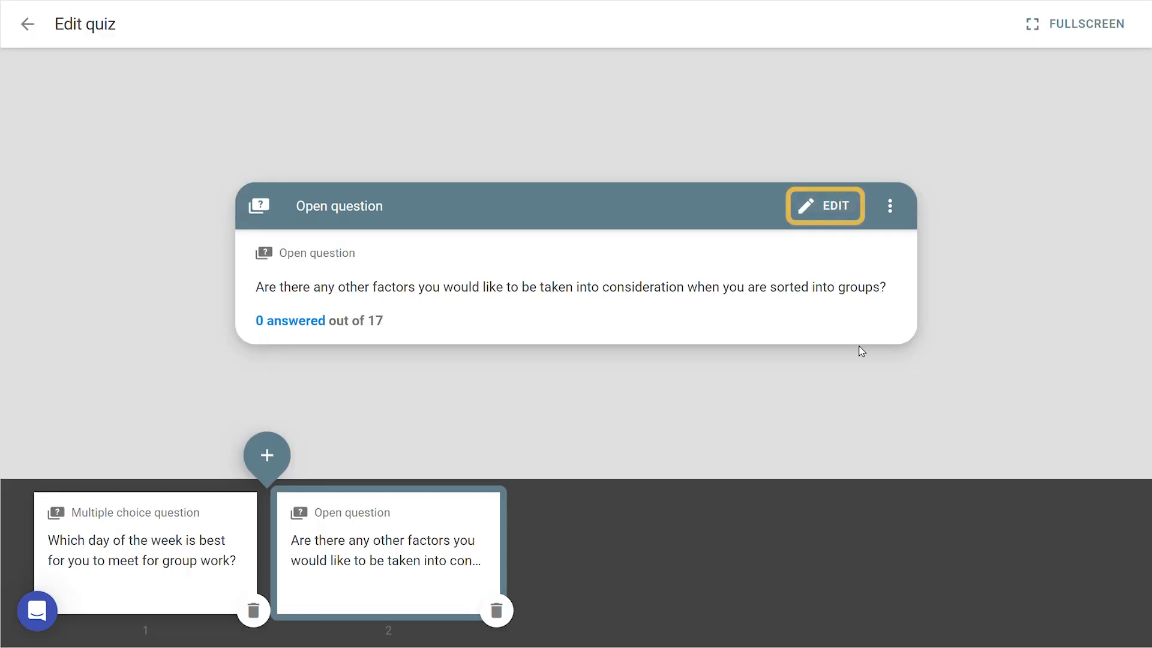
pyautogui.click(829, 213)
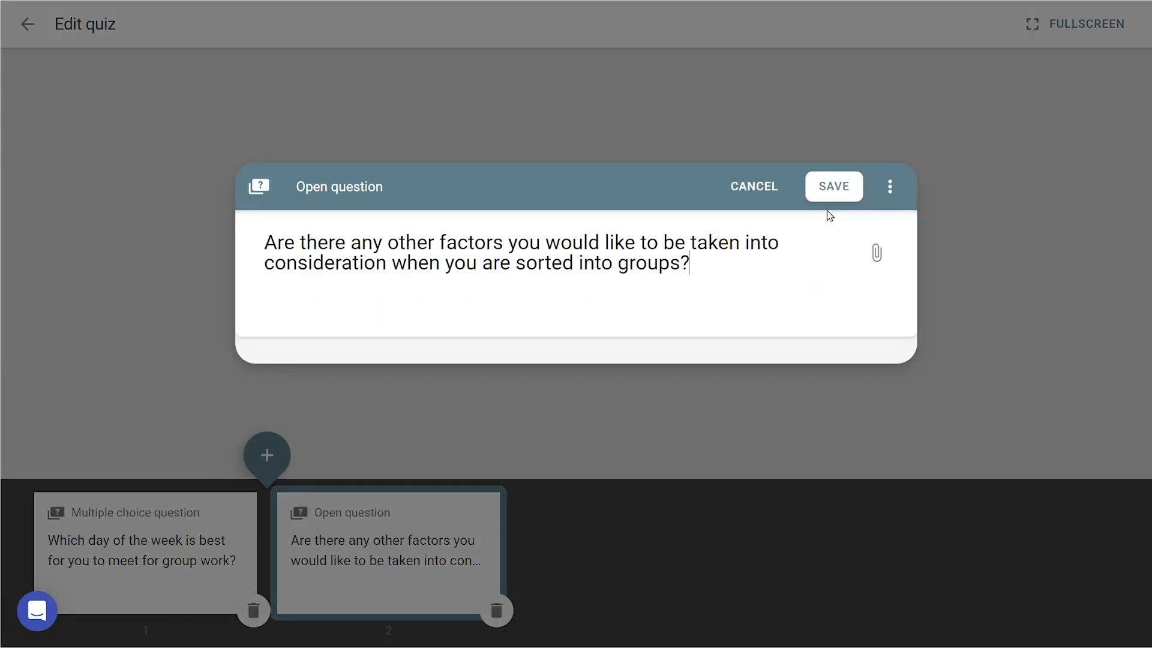
pyautogui.click(830, 198)
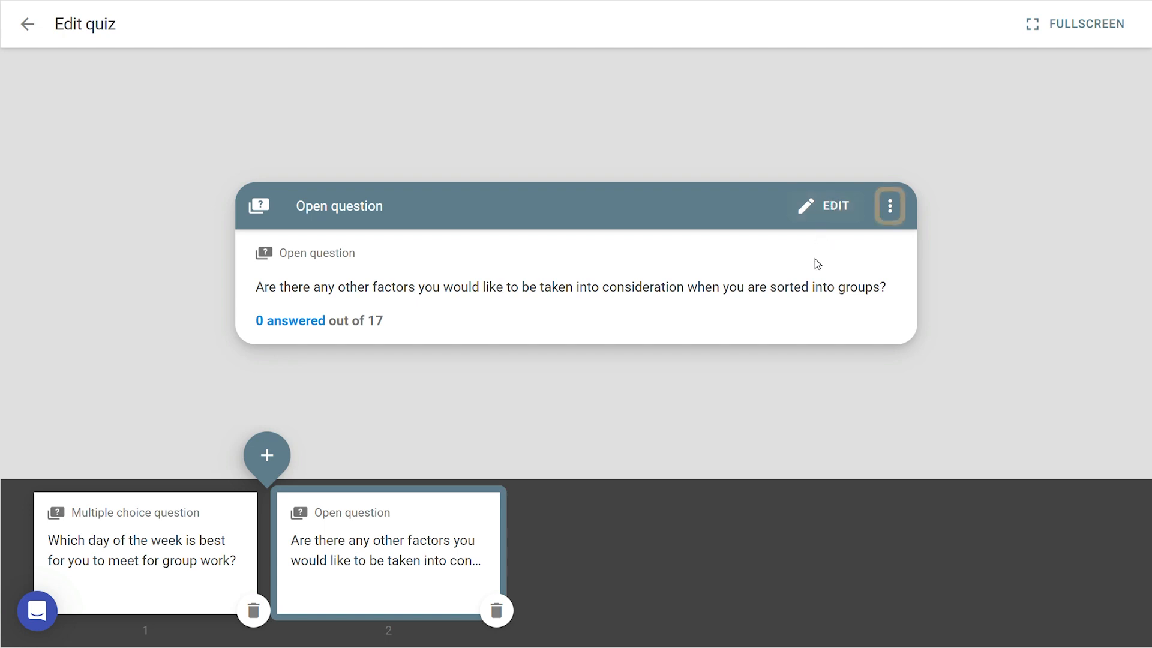
# Look at the open question's additional options, dismiss them, and leave the survey question editor.
pyautogui.click(890, 206)
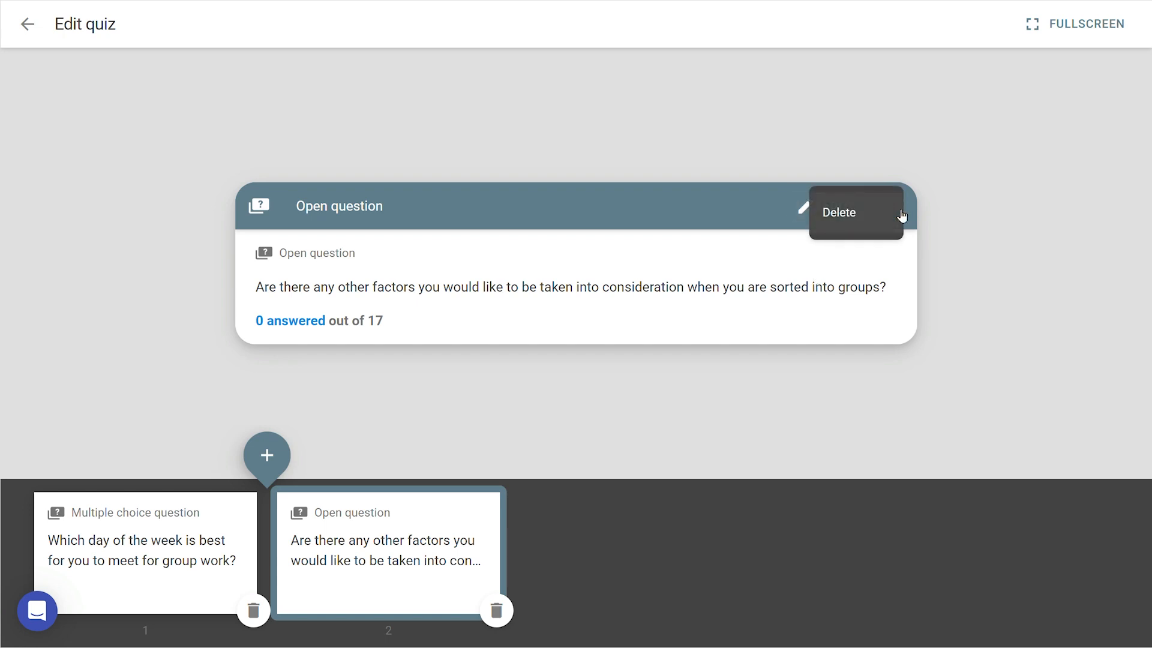
pyautogui.click(958, 218)
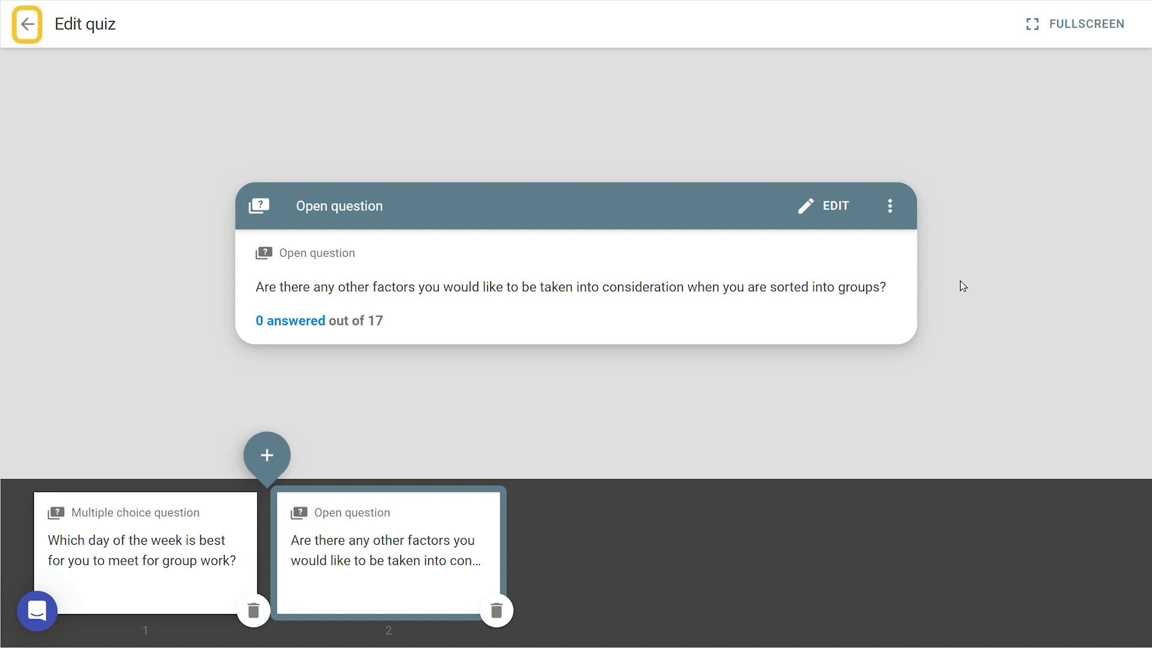
pyautogui.click(30, 26)
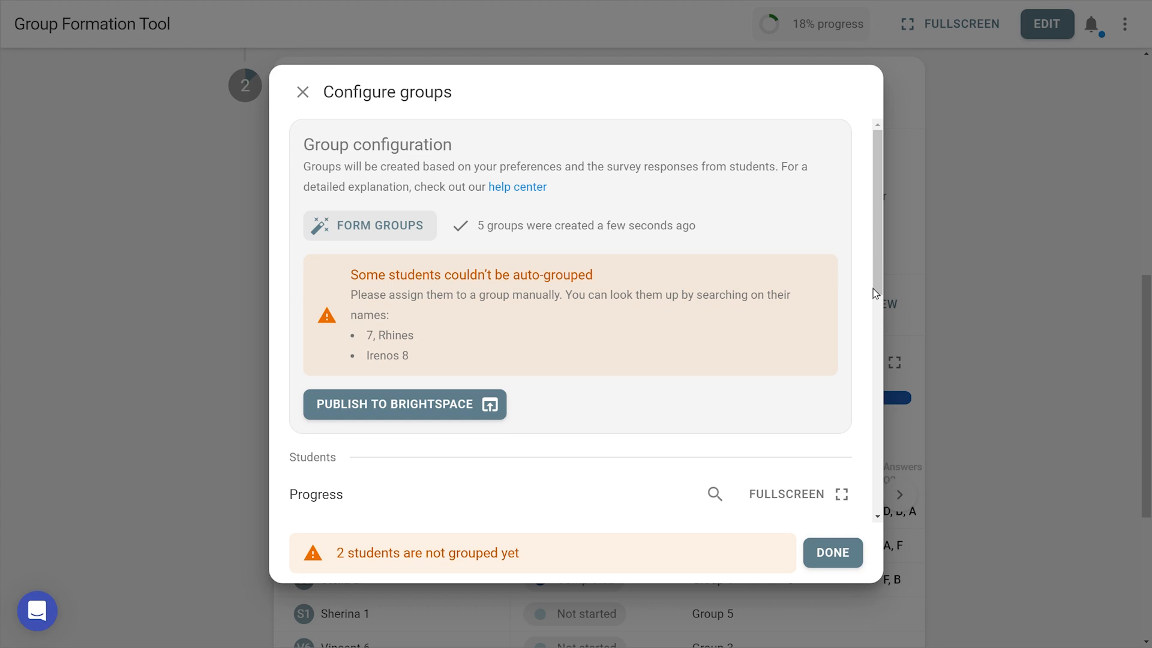
# Manually assign the first ungrouped student in the Configure groups student list to Group 2.
pyautogui.moveTo(873, 289); pyautogui.dragTo(873, 472)
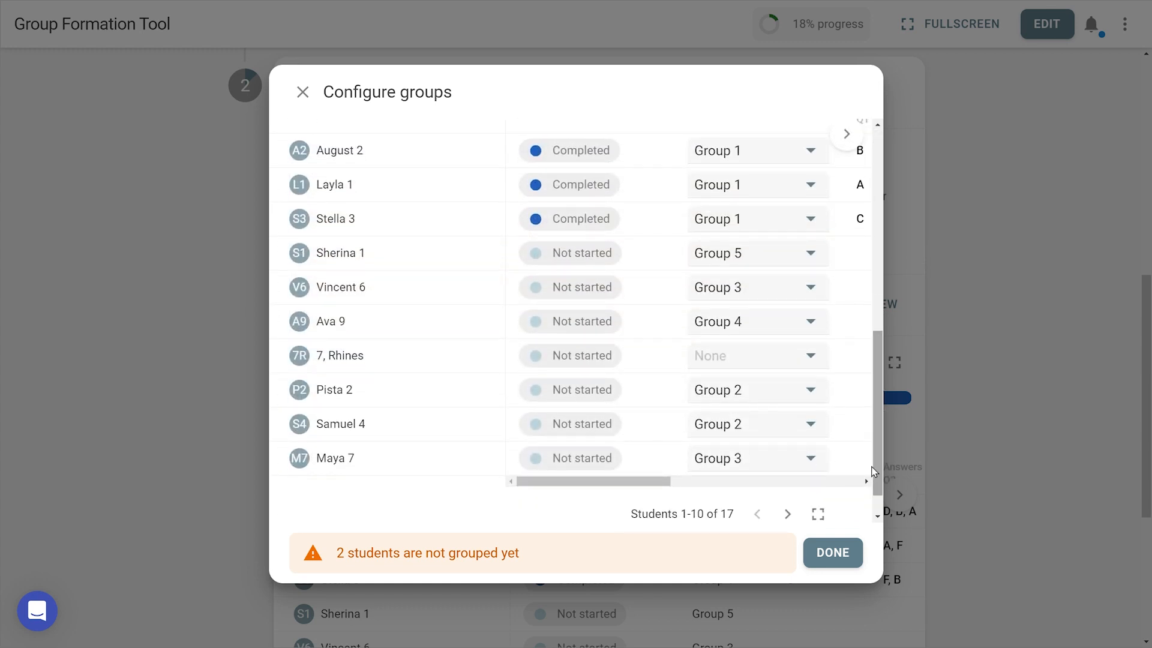
pyautogui.click(800, 357)
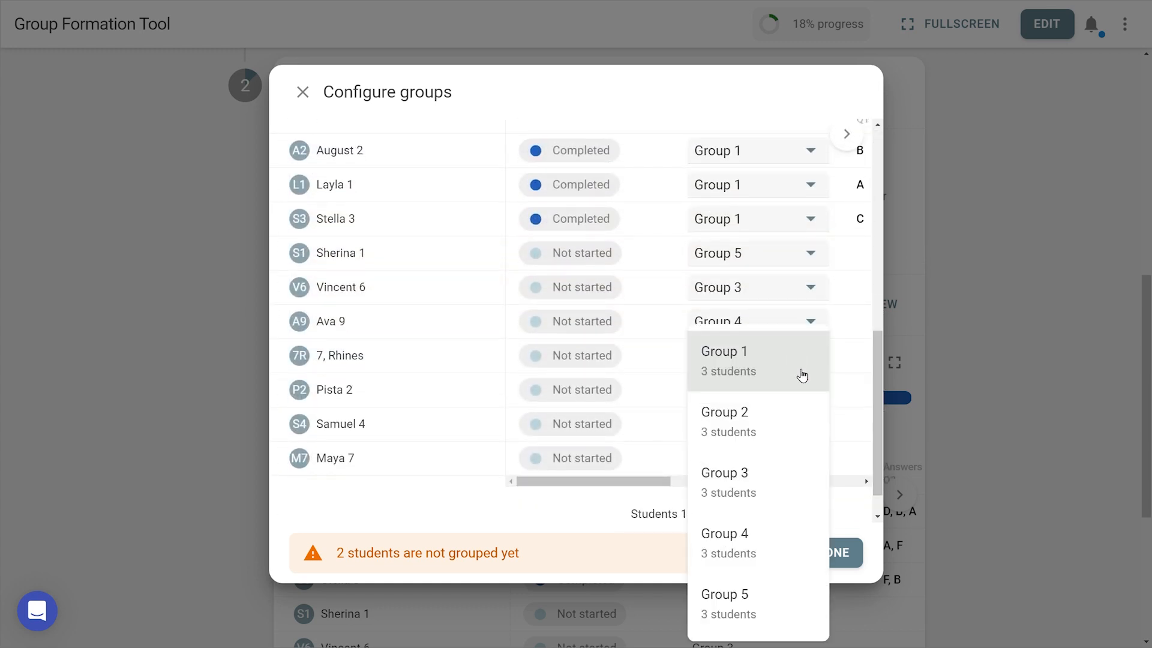
pyautogui.click(800, 425)
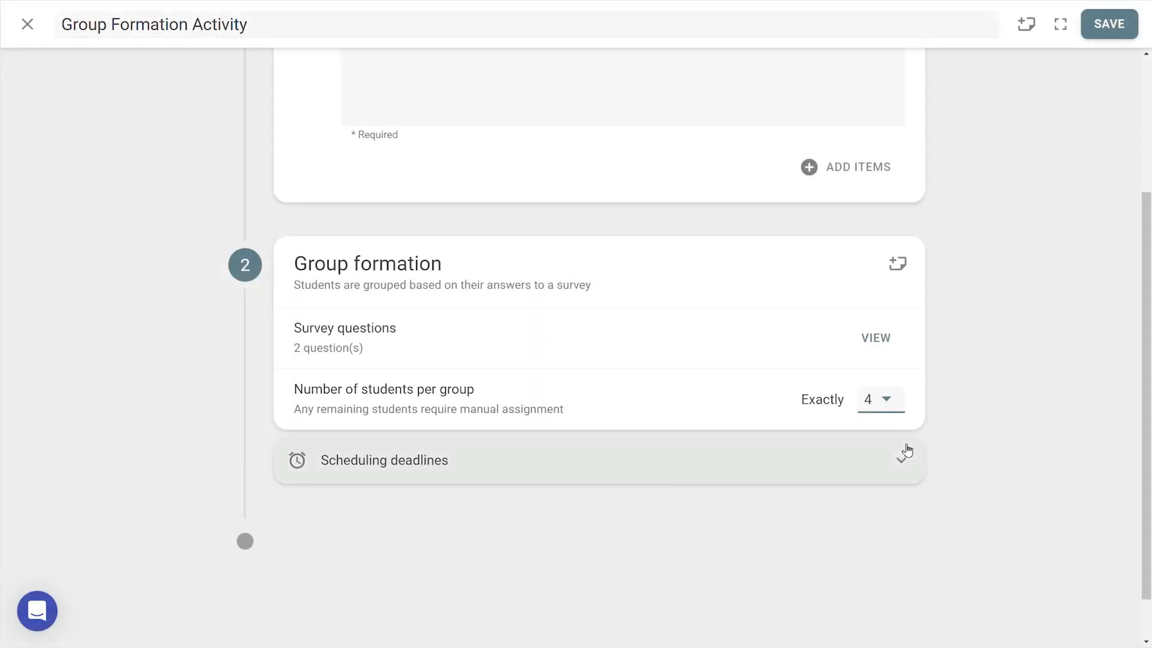
# Enable scheduling deadlines for the group formation step and let students start on the task after a certain date.
pyautogui.click(903, 457)
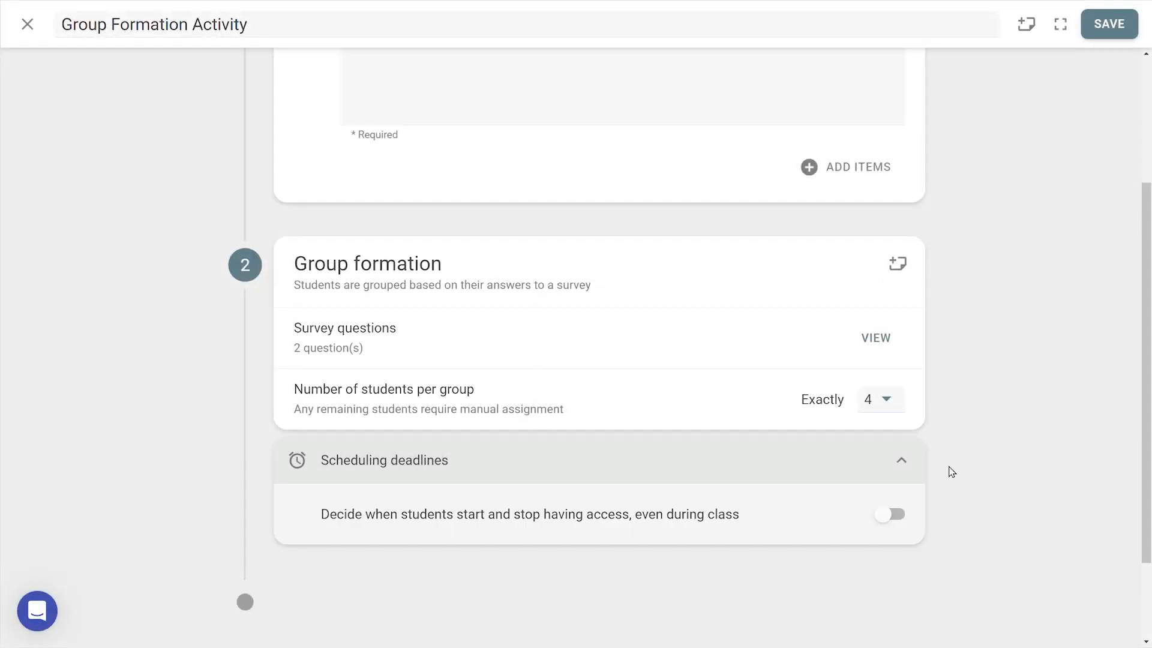
pyautogui.click(897, 445)
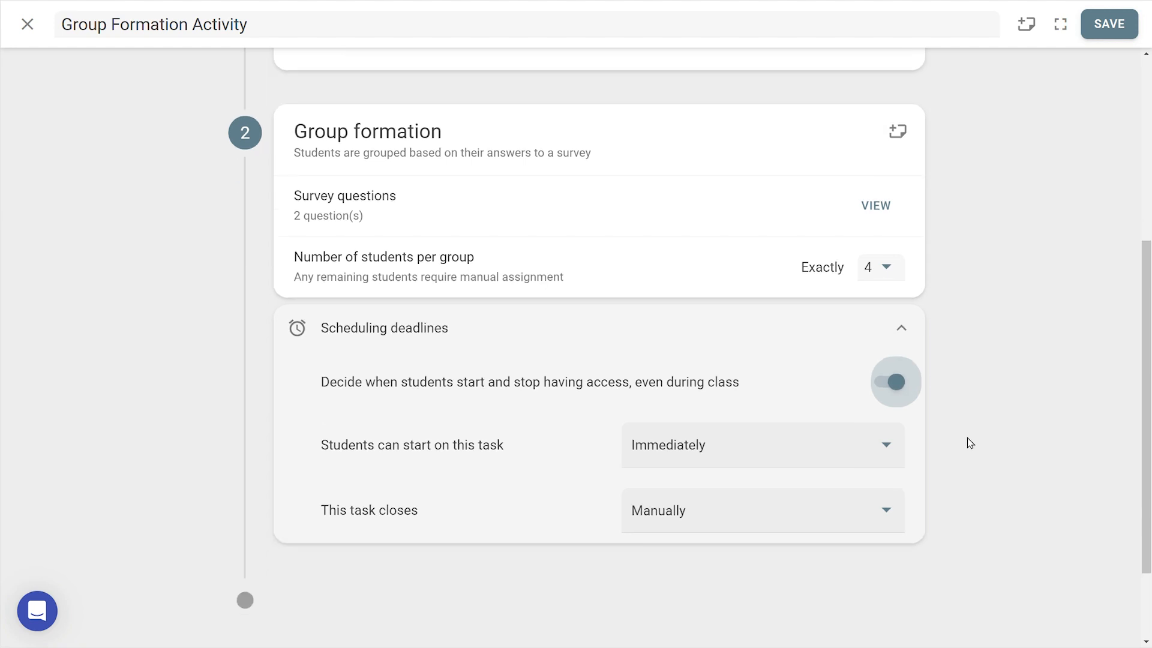
pyautogui.click(900, 449)
pyautogui.click(859, 484)
pyautogui.scroll(-1, 830, 463)
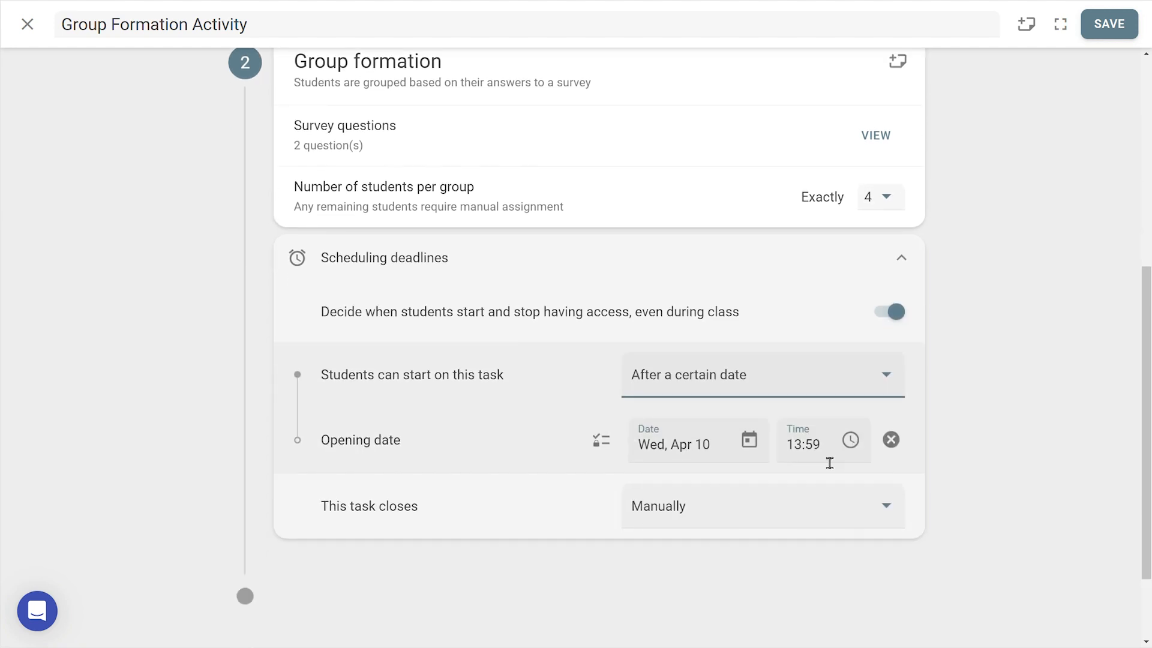
# Make the task close after a certain date and set the deadline date to Wed, Apr 17.
pyautogui.scroll(-1, 830, 463)
pyautogui.click(829, 435)
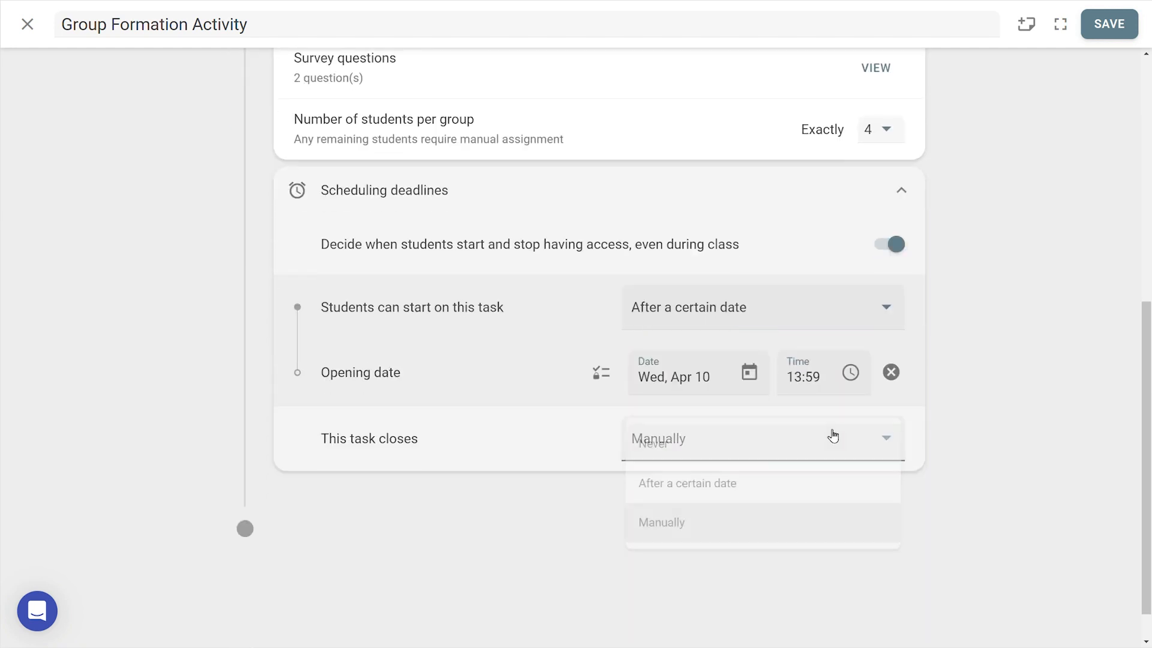
pyautogui.click(805, 480)
pyautogui.click(749, 505)
pyautogui.click(439, 363)
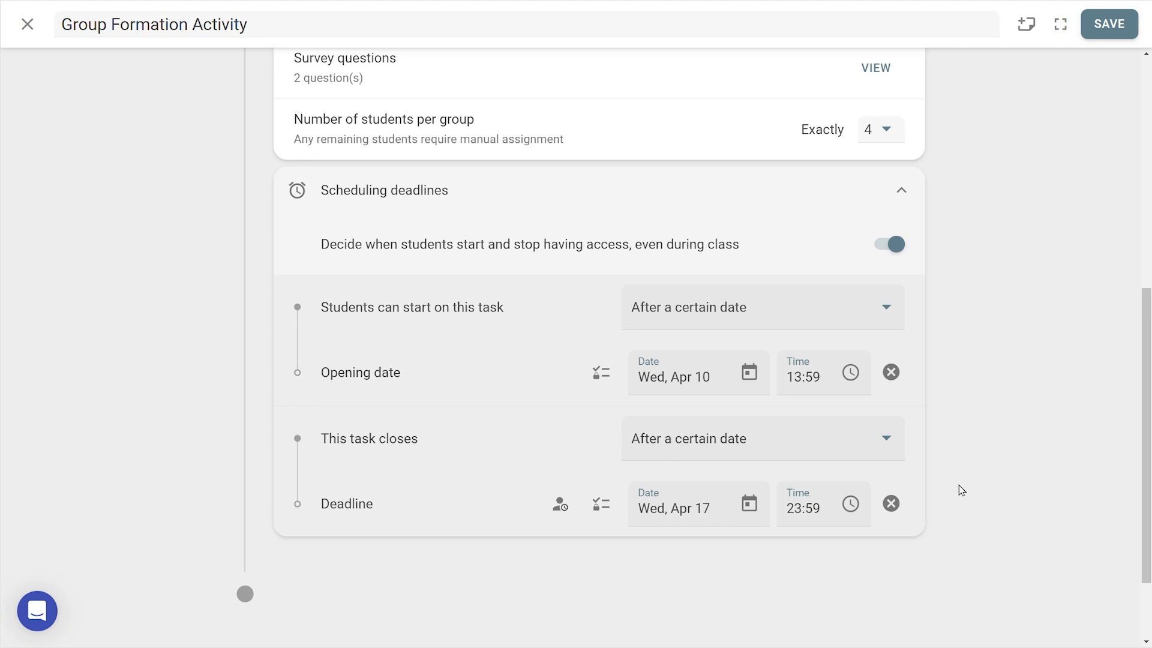
# Finish the deadline settings and save the Group Formation Activity.
pyautogui.click(918, 198)
pyautogui.scroll(4, 960, 409)
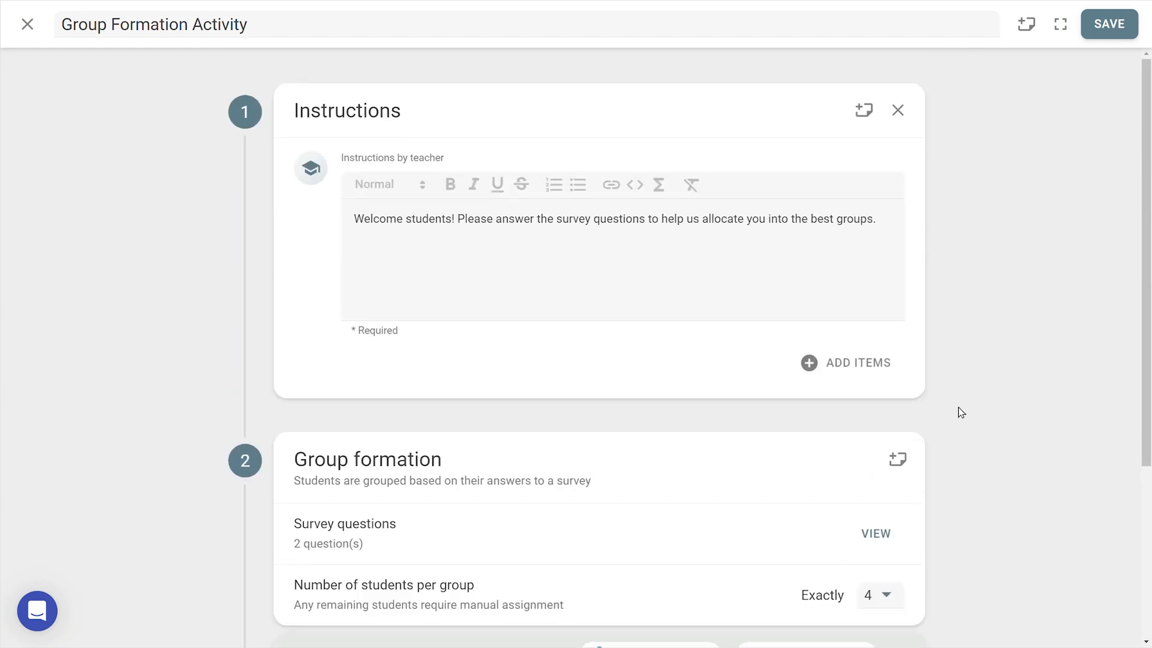
pyautogui.click(1109, 27)
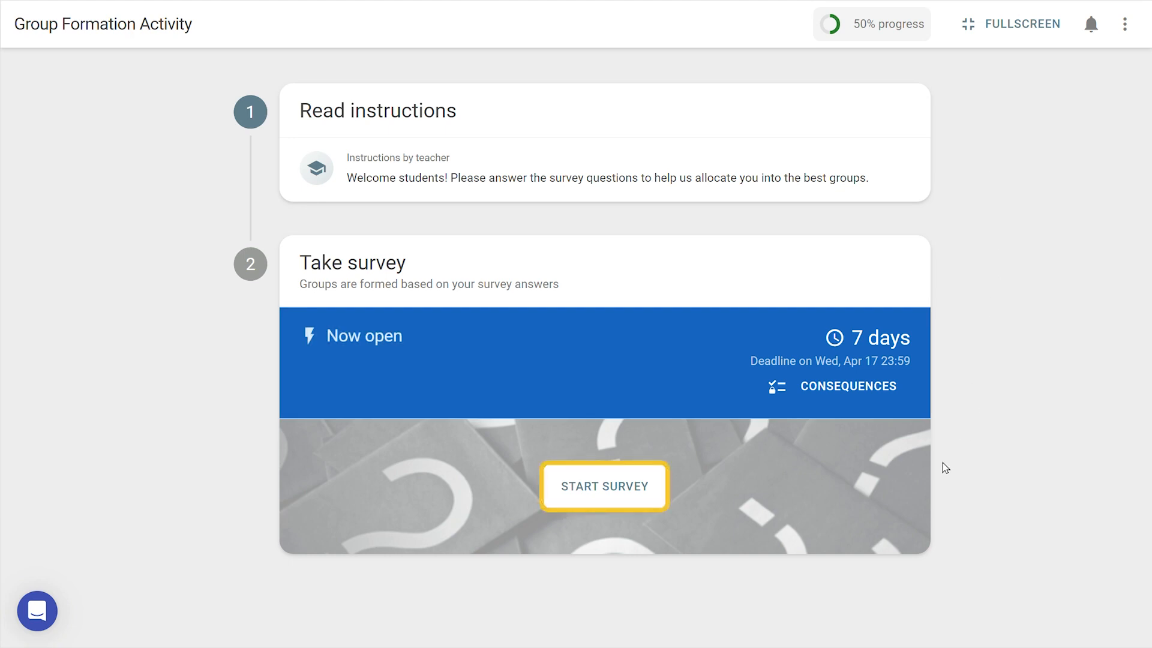
# Start the survey as a student and submit Tuesday and Wednesday as the best days to meet for group work.
pyautogui.click(659, 490)
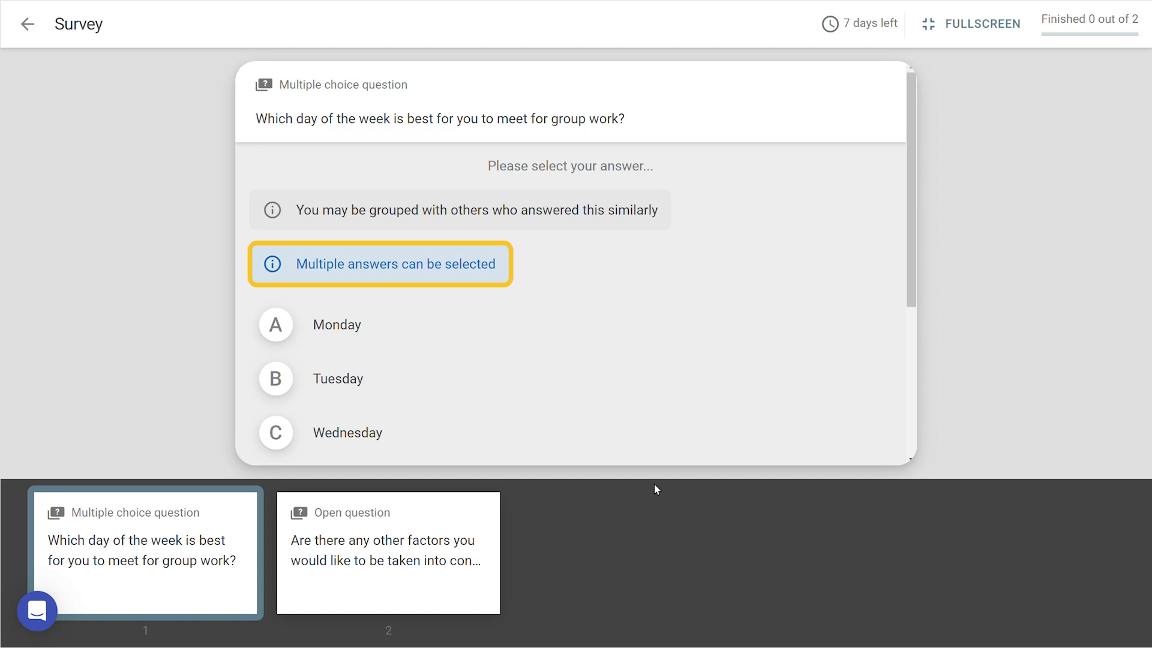
pyautogui.click(519, 393)
pyautogui.click(524, 422)
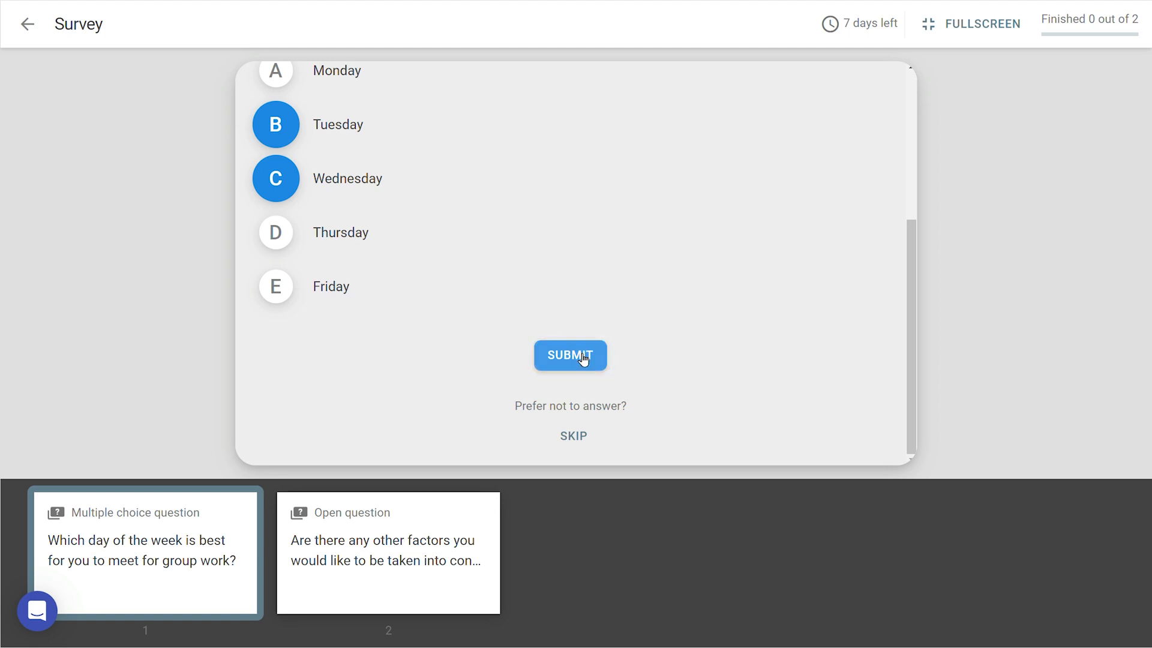
pyautogui.click(583, 355)
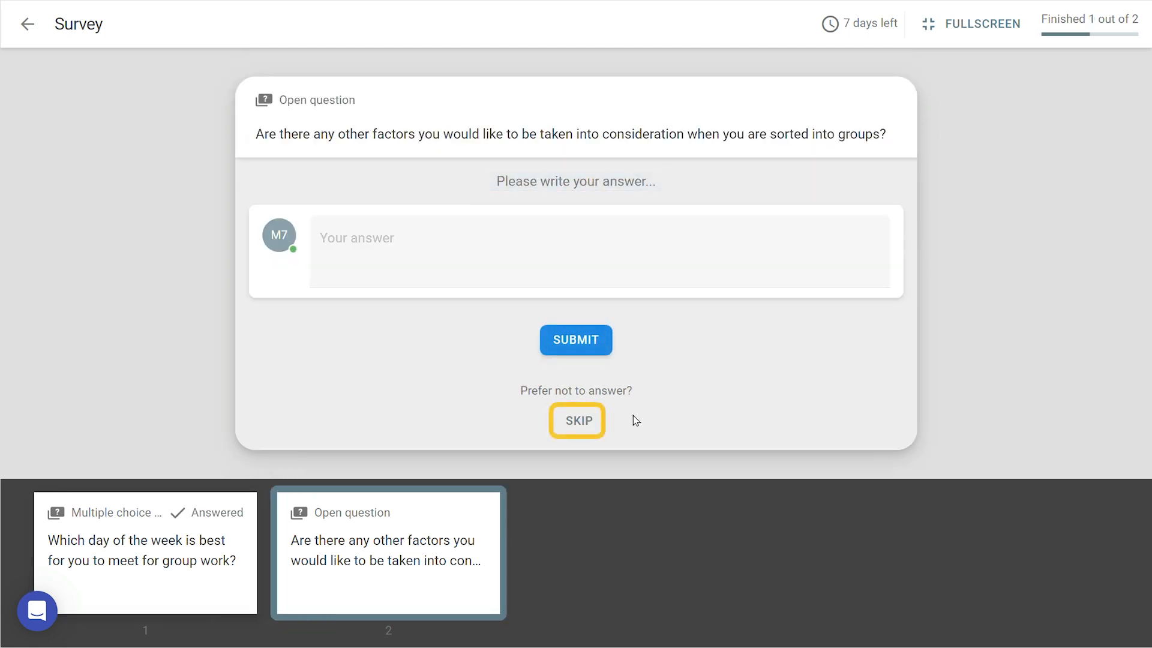
# Skip the open question about other grouping factors and exit the survey.
pyautogui.click(587, 429)
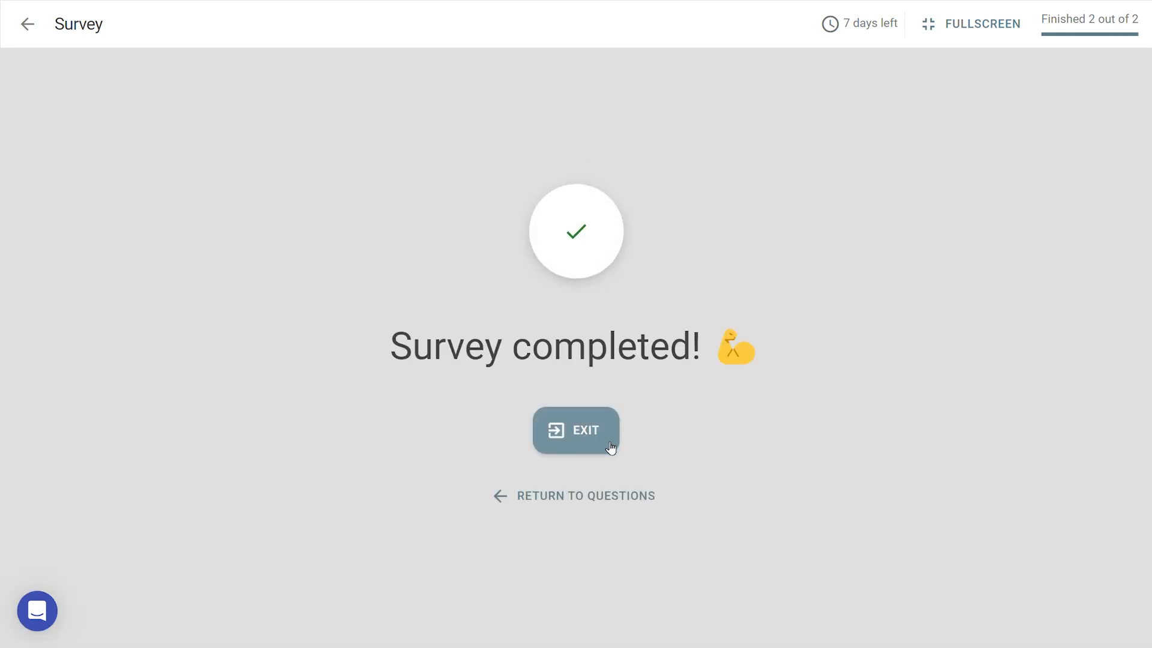
pyautogui.click(611, 448)
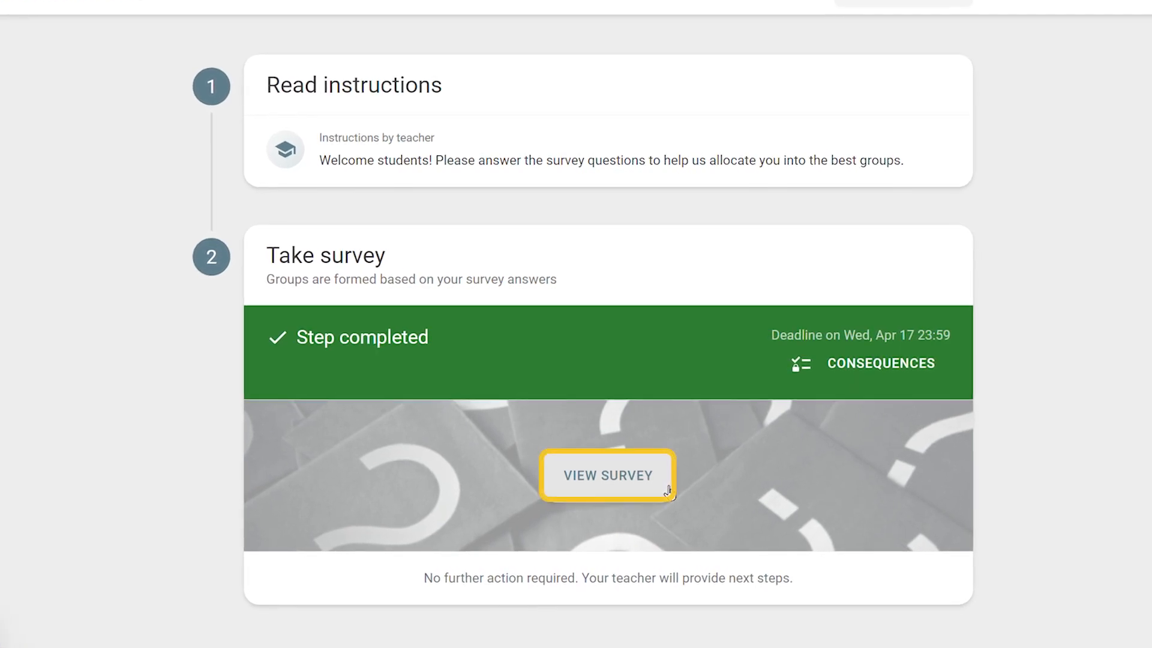
# Reopen the completed survey, review the submitted responses to both questions, and exit it again.
pyautogui.click(666, 489)
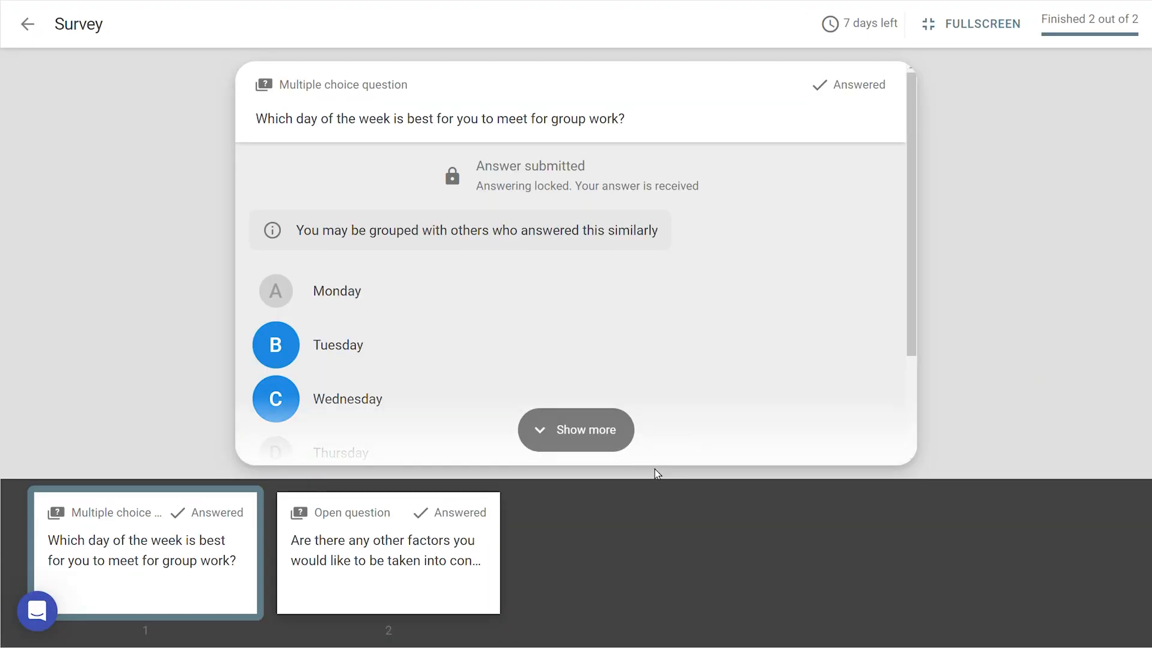
pyautogui.click(590, 440)
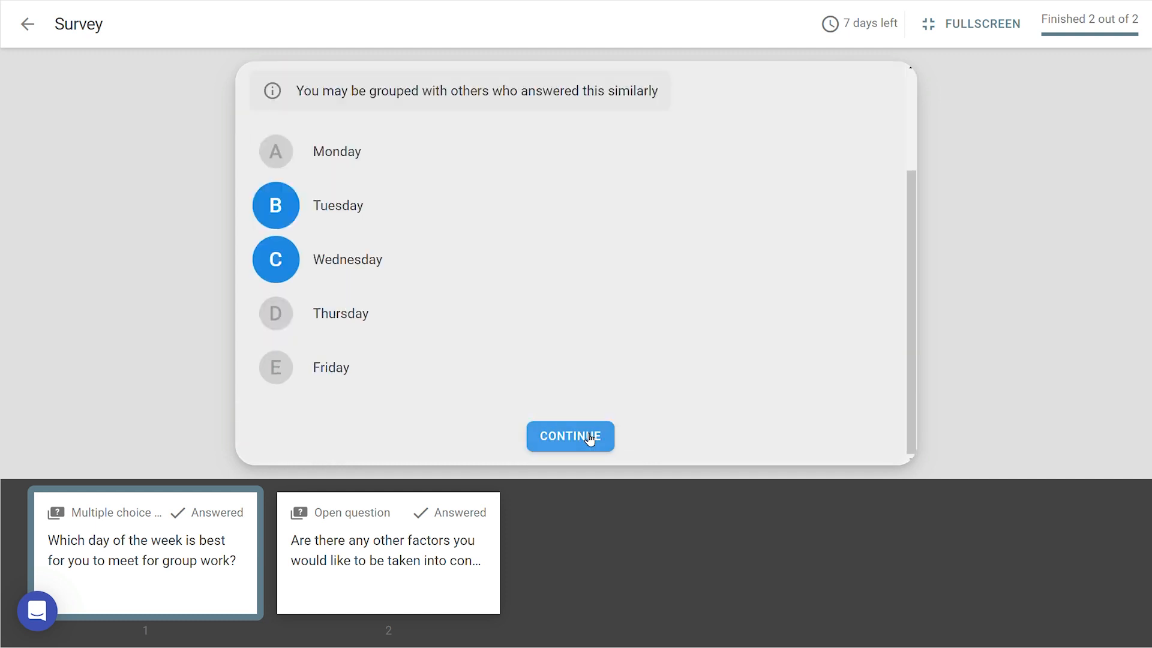
pyautogui.click(590, 438)
pyautogui.click(591, 348)
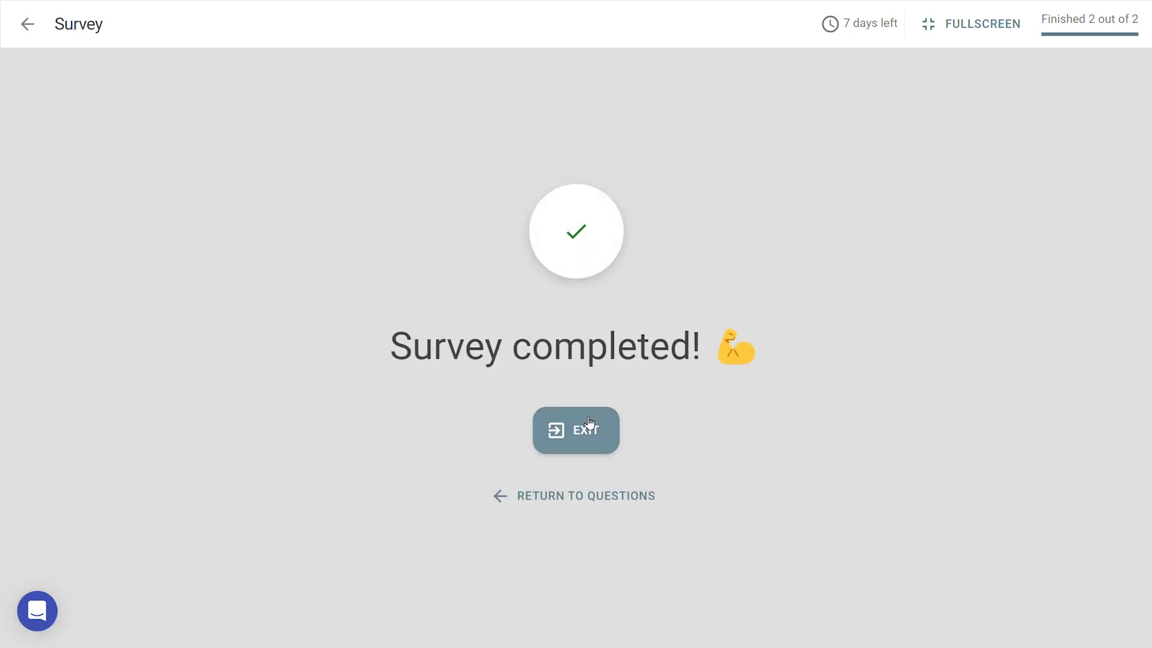
pyautogui.click(589, 423)
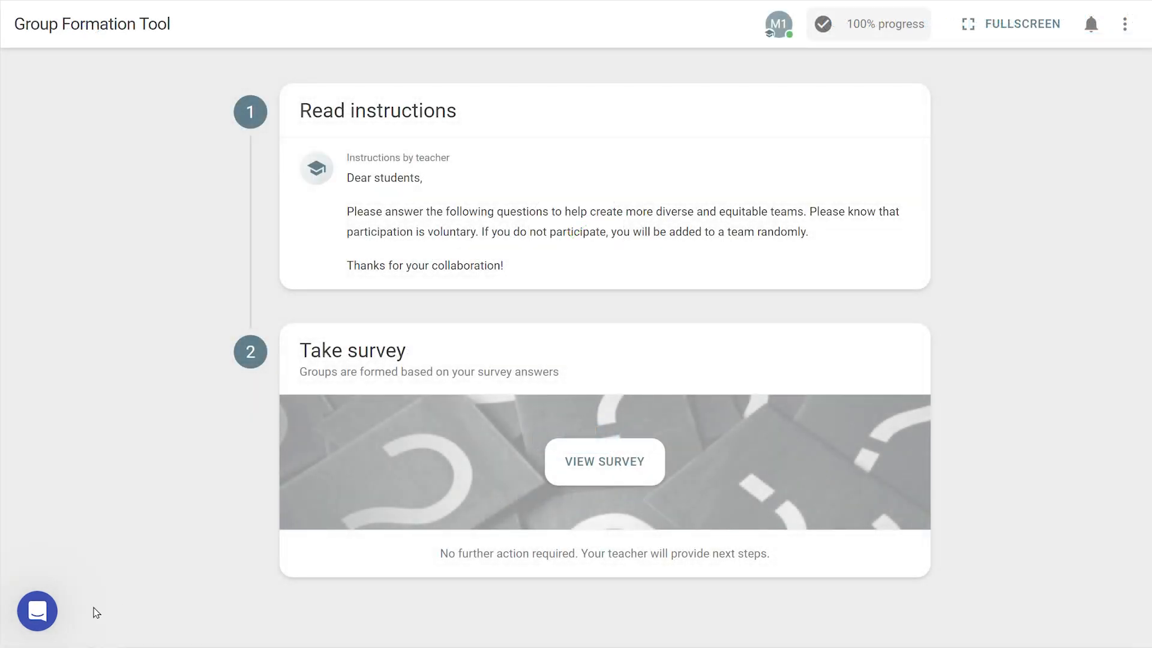
# Start a message to FeedbackFruits Support and write "Hi! Something went wrong...".
pyautogui.click(37, 611)
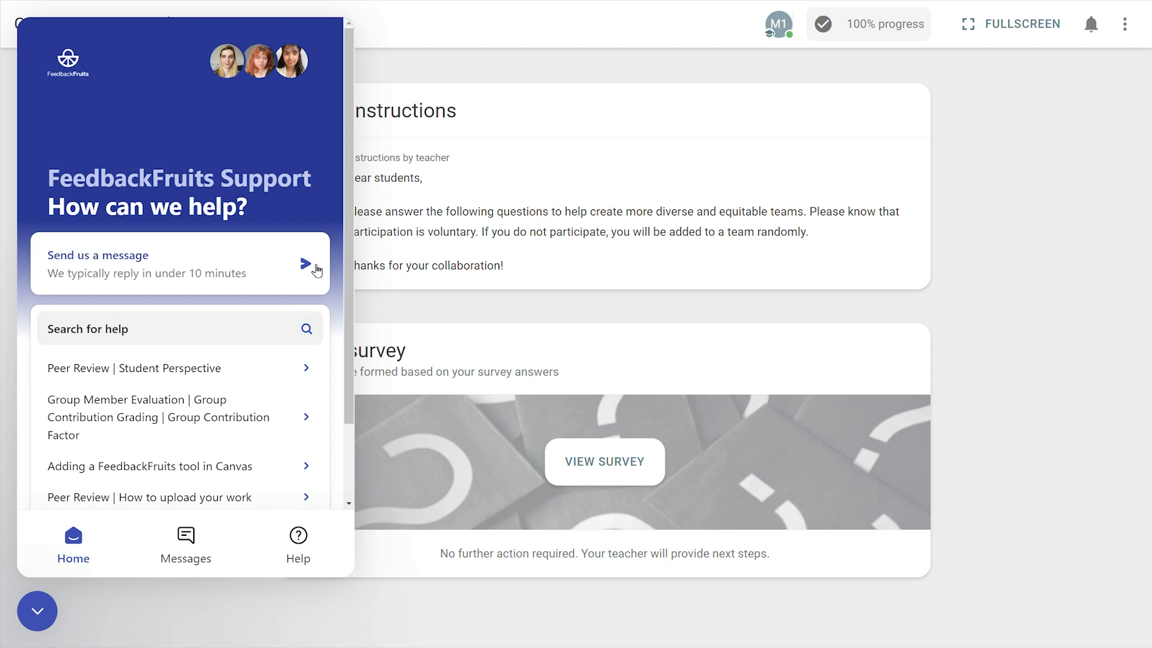
pyautogui.click(309, 265)
pyautogui.write('H')
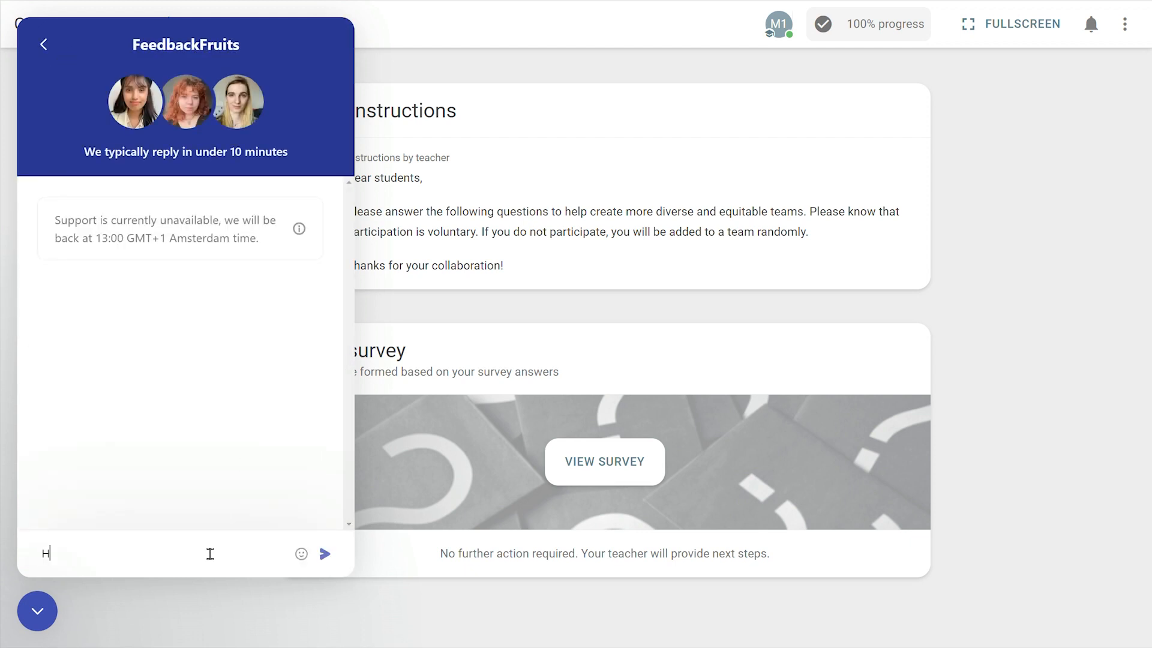
pyautogui.write('i! Something went wrong...')
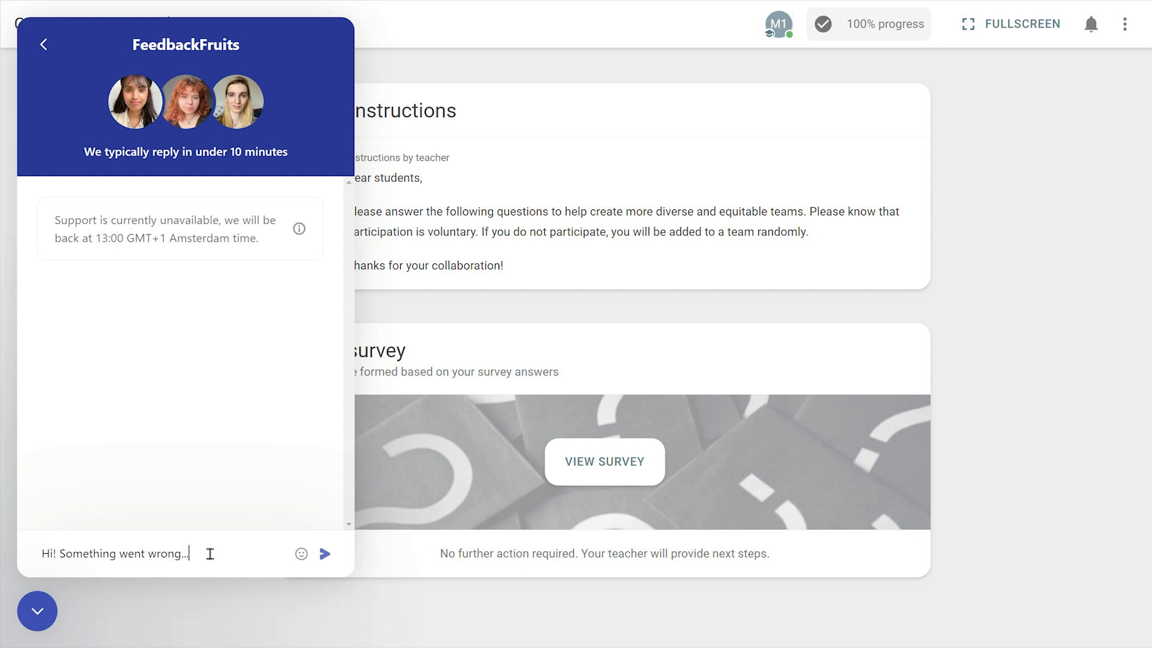